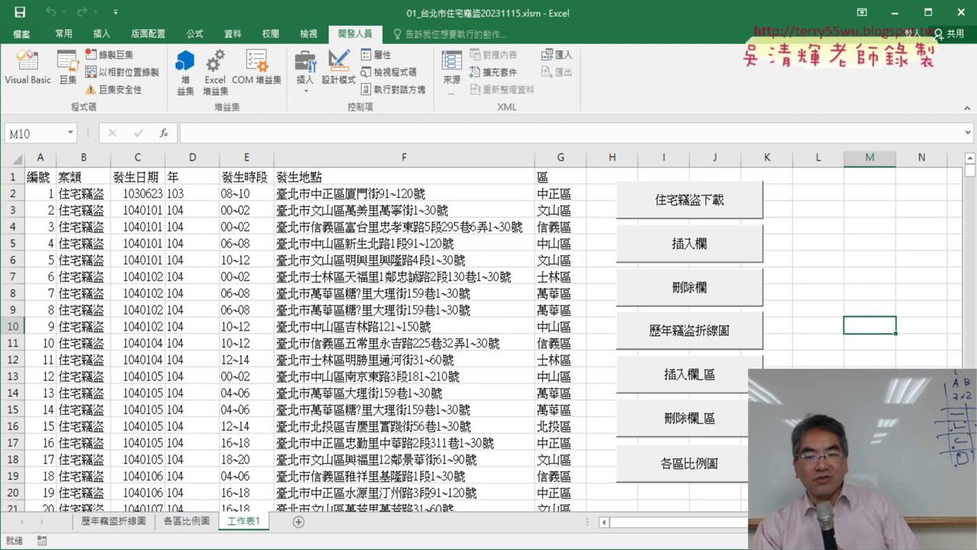
- Choose 指定巨集 from the 各區比例圖 button's context menu
{"action": "right_click", "coordinate": [695, 468]}
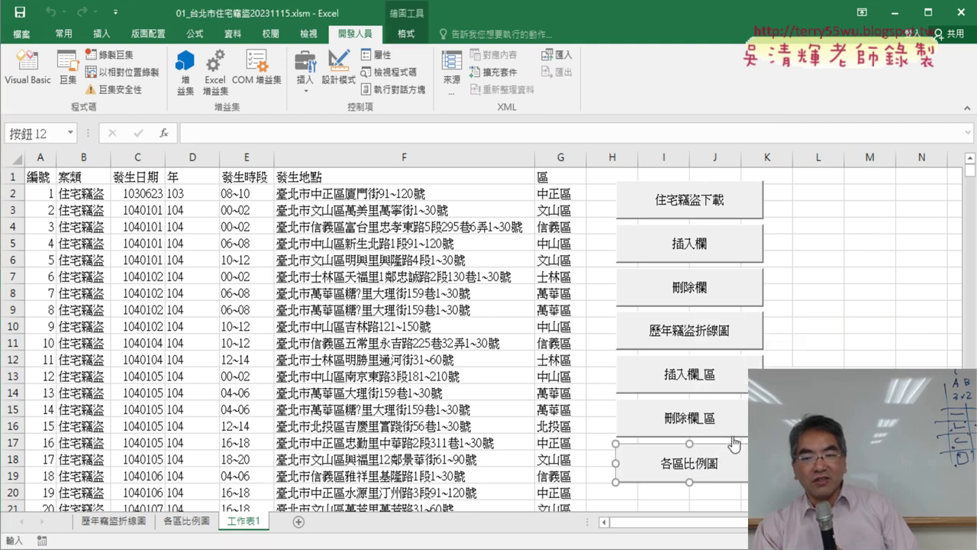
{"action": "left_click", "coordinate": [722, 432]}
- Open the 各區比例圖 macro code and select its For i = Sheets.Count … Next sheet-deleting loop
{"action": "left_click", "coordinate": [835, 287]}
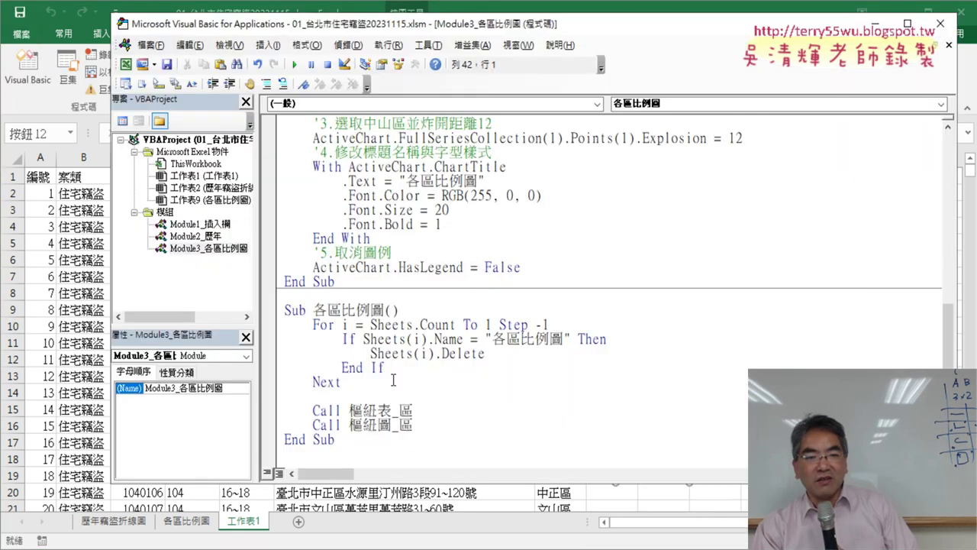
{"action": "left_click_drag", "start_coordinate": [363, 383], "coordinate": [260, 324]}
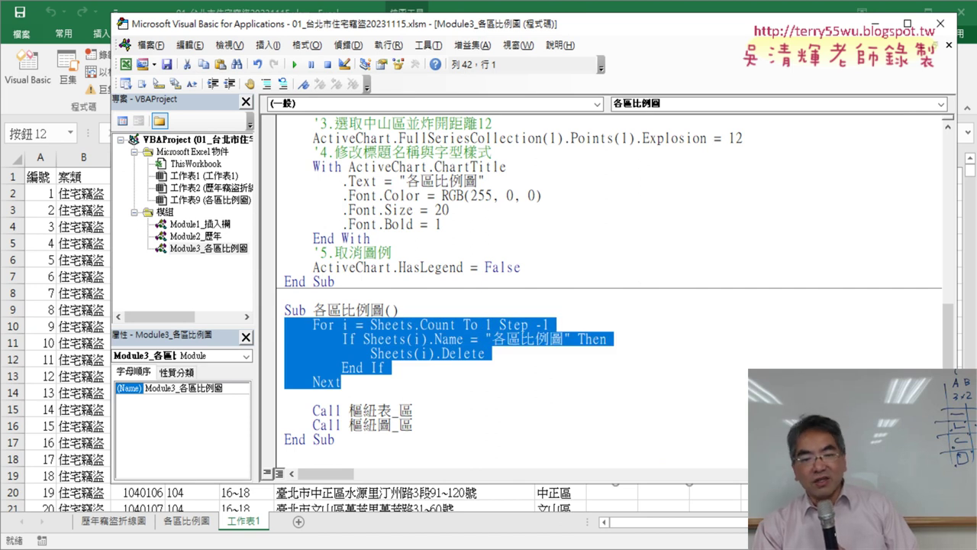
- Select the 方法一 exit-early For…Next loop in the Google Docs notes, then minimize Chrome
{"action": "mouse_move", "coordinate": [429, 546]}
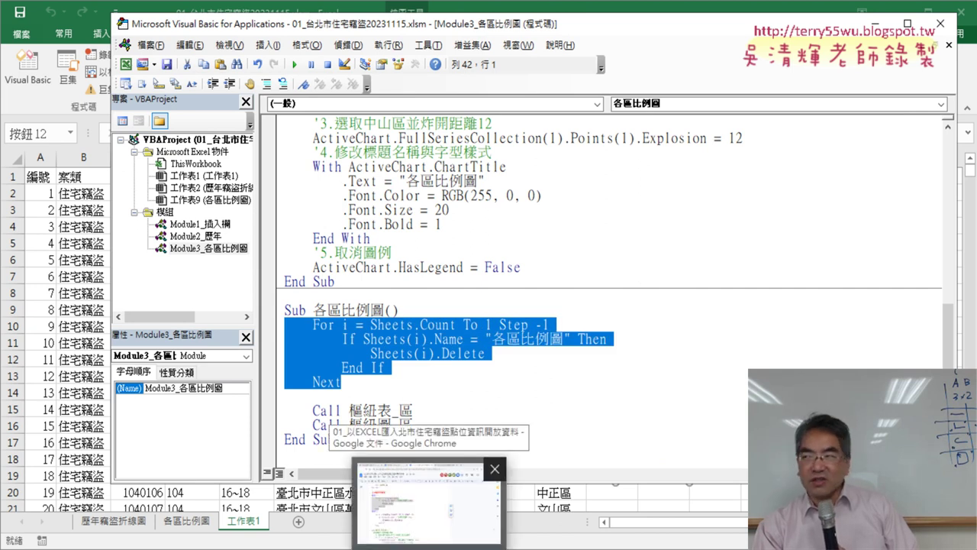
{"action": "left_click", "coordinate": [429, 519]}
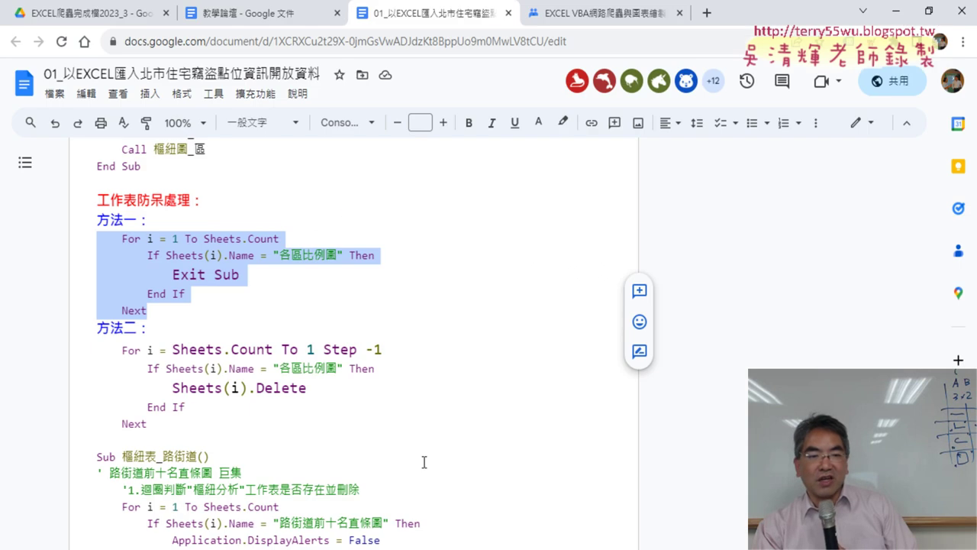
{"action": "left_click", "coordinate": [189, 297]}
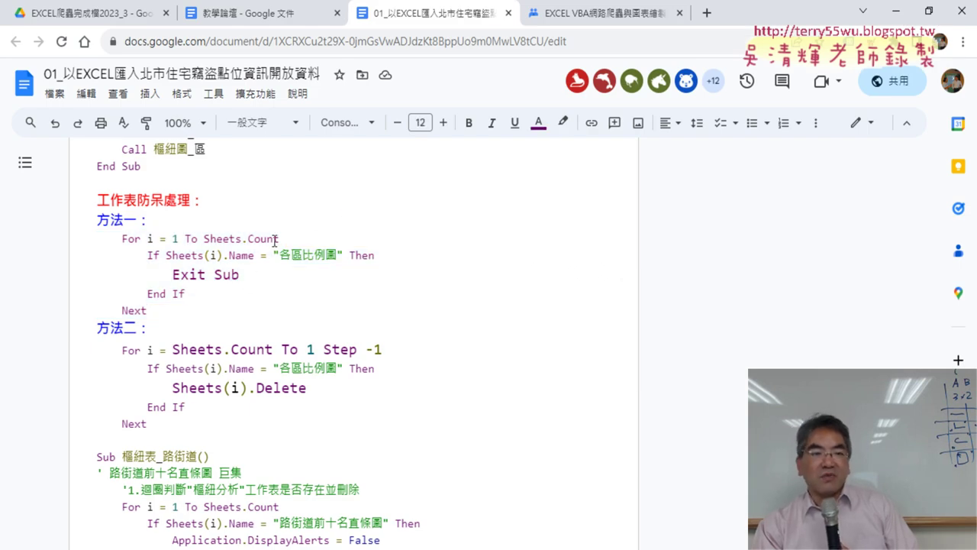
{"action": "left_click_drag", "start_coordinate": [156, 309], "coordinate": [63, 243]}
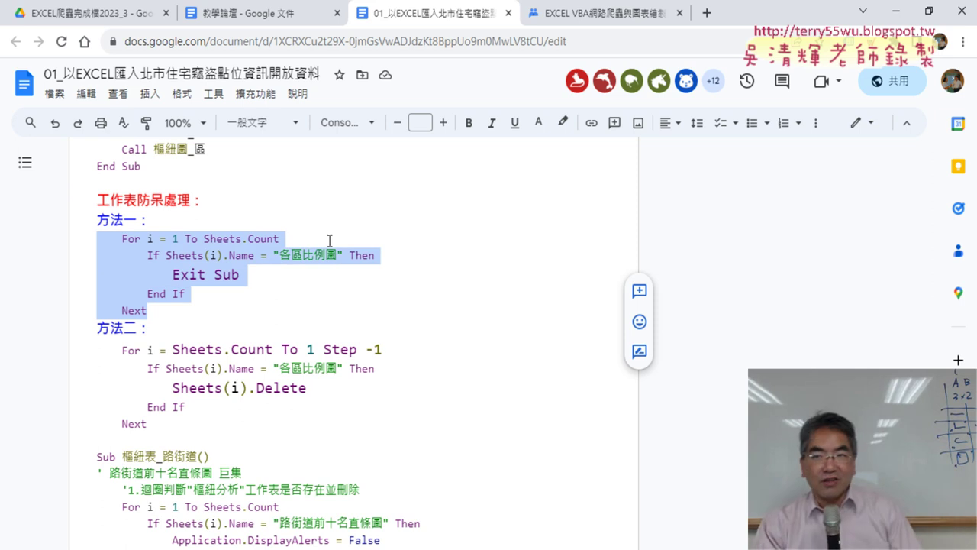
{"action": "left_click", "coordinate": [898, 17]}
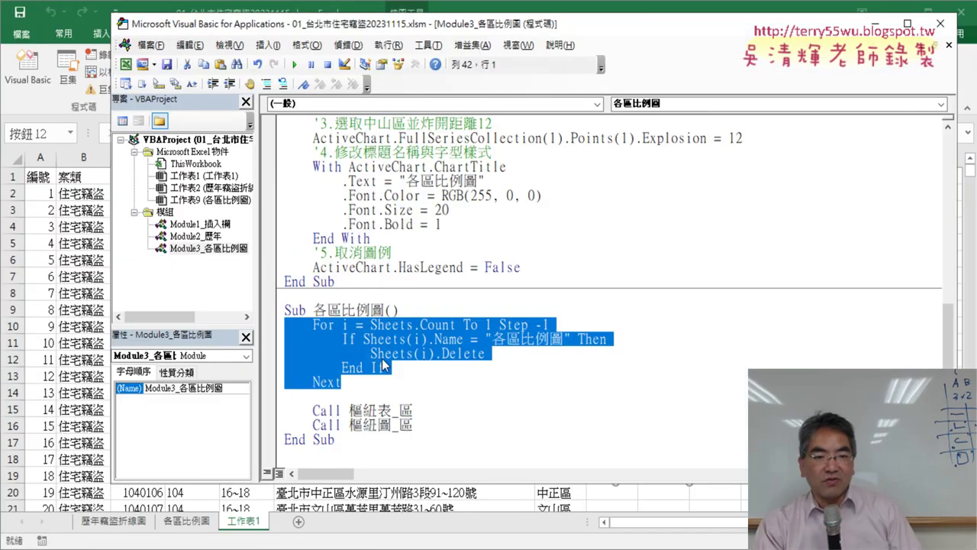
- Paste the exit-early loop over Module3's old loop and under Sub 歷年竊盜折線圖 in Module2_歷年
{"action": "type", "text": "For i = 1 To Sheets.Count         If Sheets(i).Name = \"各區比例圖\" Then             Exit Sub         End If     Next"}
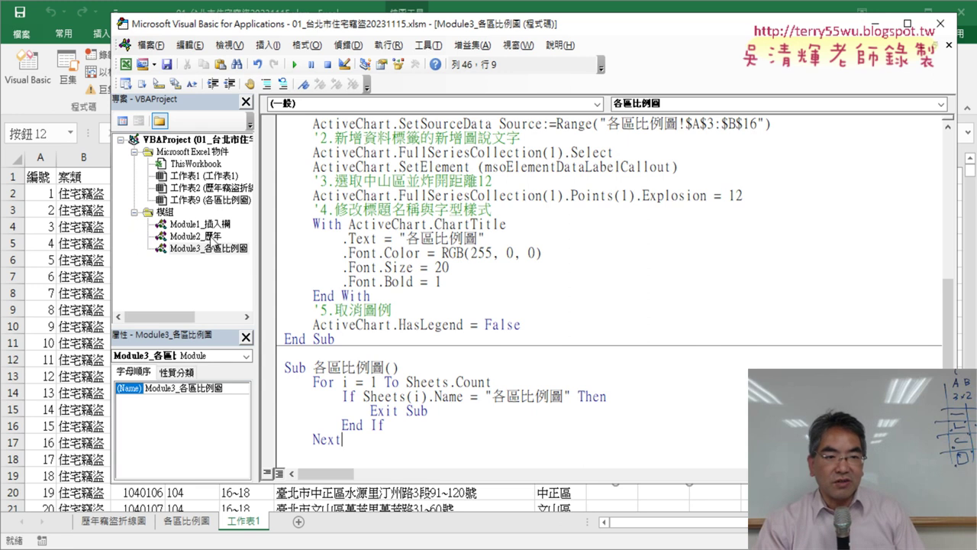
{"action": "double_click", "coordinate": [212, 236]}
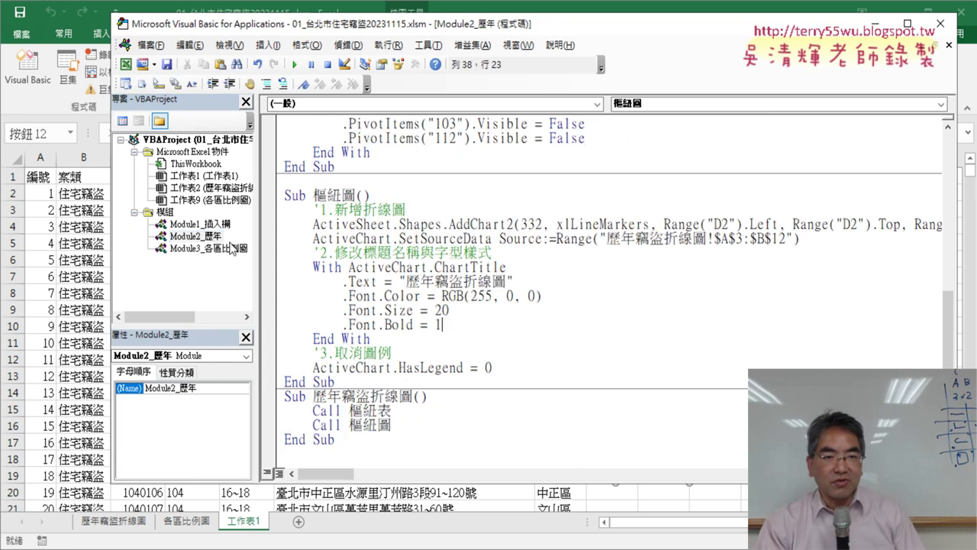
{"action": "left_click", "coordinate": [441, 405]}
{"action": "key", "text": "Return"}
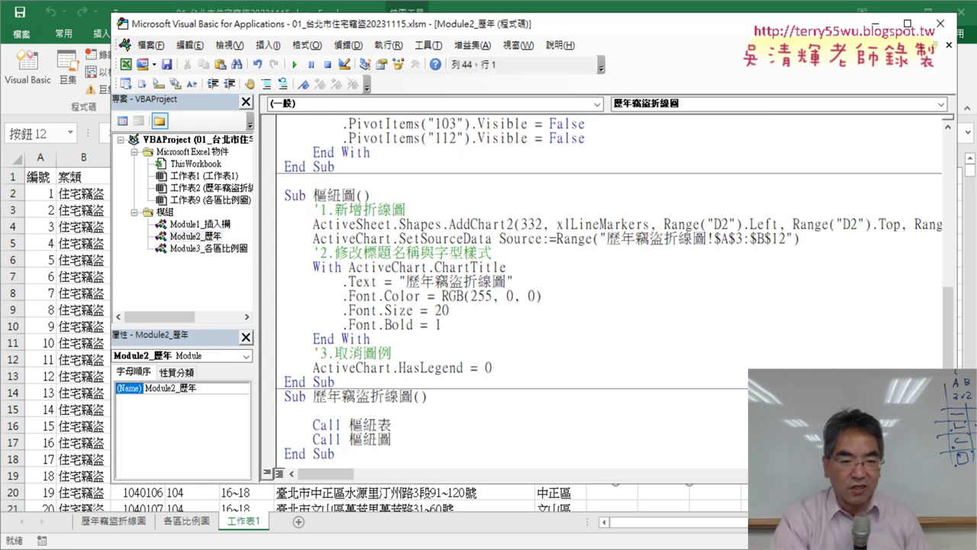
{"action": "type", "text": "For i = 1 To Sheets.Count         If Sheets(i).Name = \"各區比例圖\" Then             Exit Sub         End If     Next"}
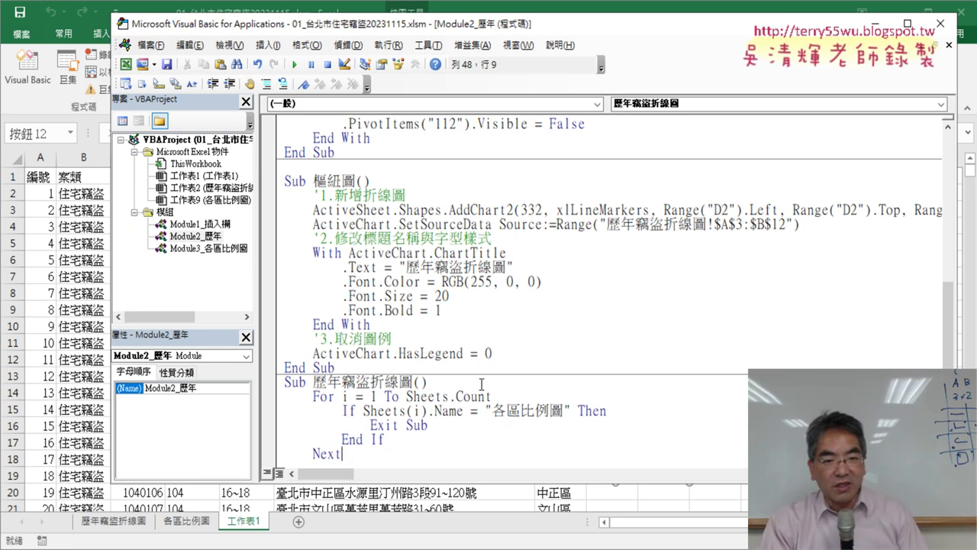
- Change the pasted loop's sheet name from 各區比例圖 to 歷年竊盜折線圖
{"action": "scroll", "coordinate": [410, 367], "scroll_direction": "down", "scroll_amount": 2}
{"action": "left_click_drag", "start_coordinate": [413, 324], "coordinate": [313, 326]}
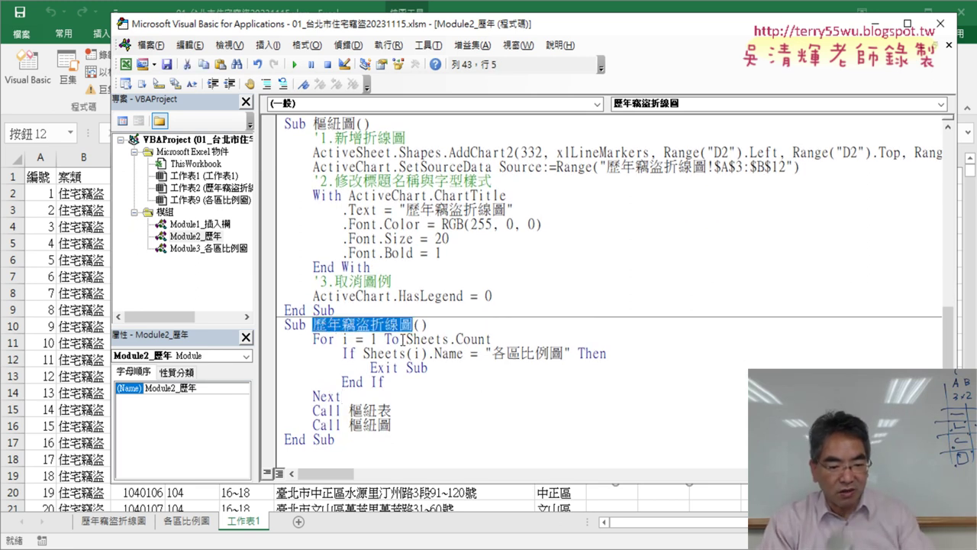
{"action": "left_click", "coordinate": [561, 349]}
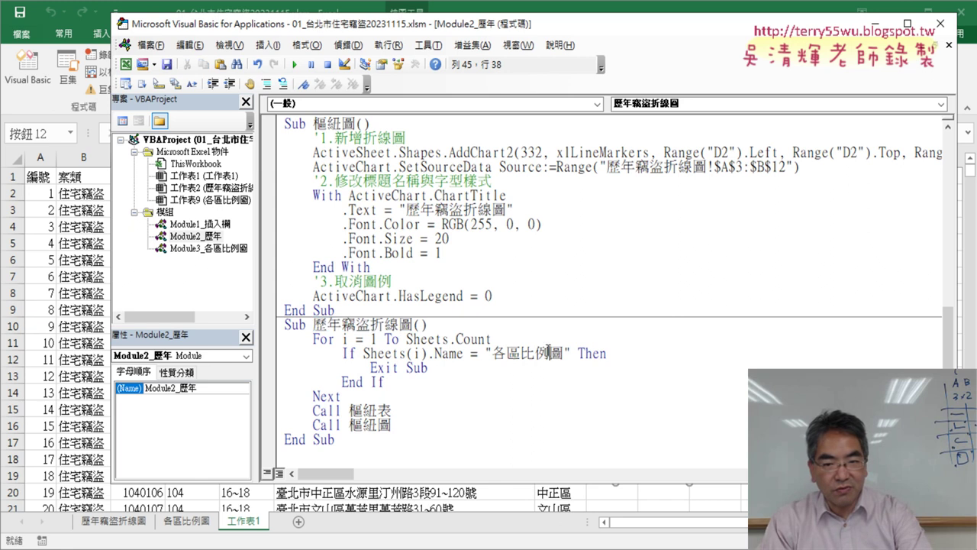
{"action": "left_click_drag", "start_coordinate": [565, 353], "coordinate": [491, 353]}
{"action": "type", "text": "歷年竊盜折線圖"}
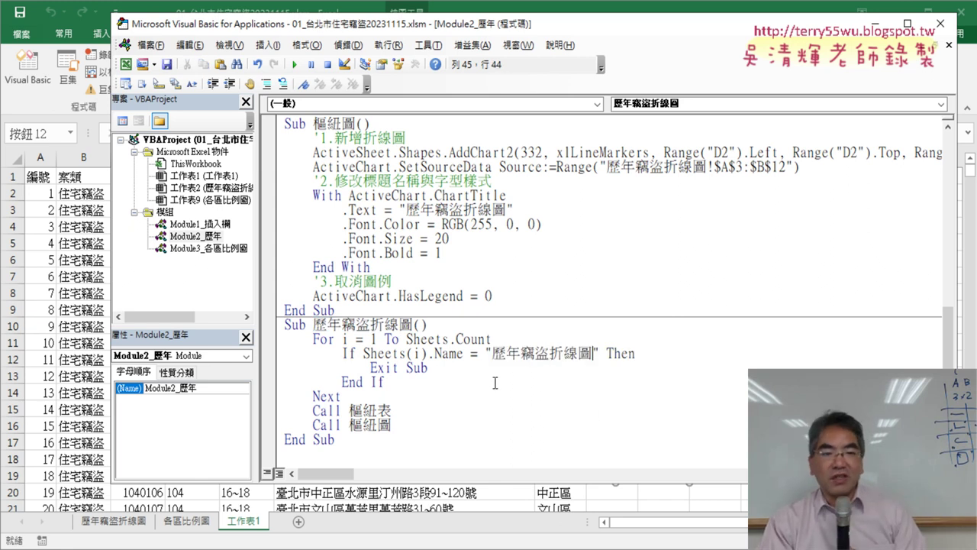
{"action": "left_click_drag", "start_coordinate": [372, 393], "coordinate": [279, 355]}
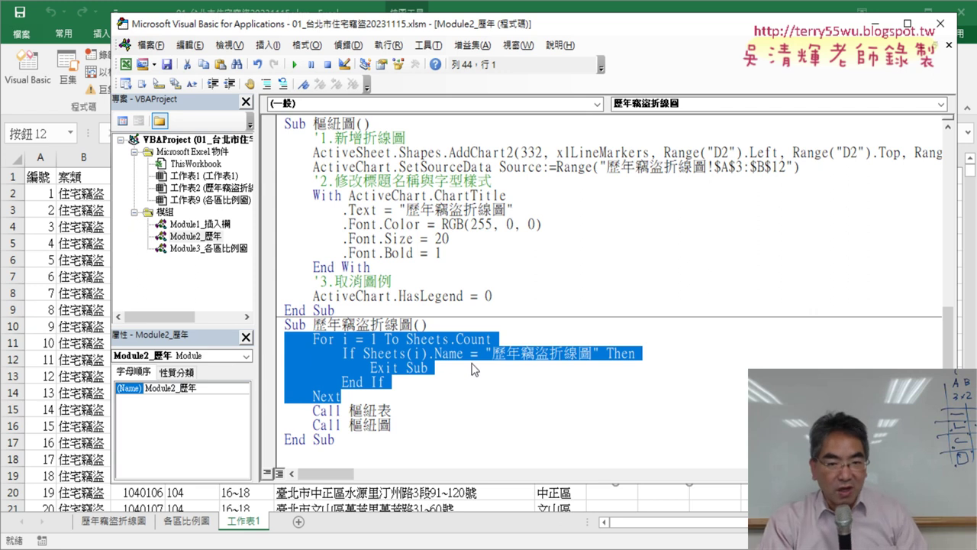
- Run the 歷年竊盜折線圖 and 各區比例圖 macro buttons on the worksheet
{"action": "left_click", "coordinate": [78, 359]}
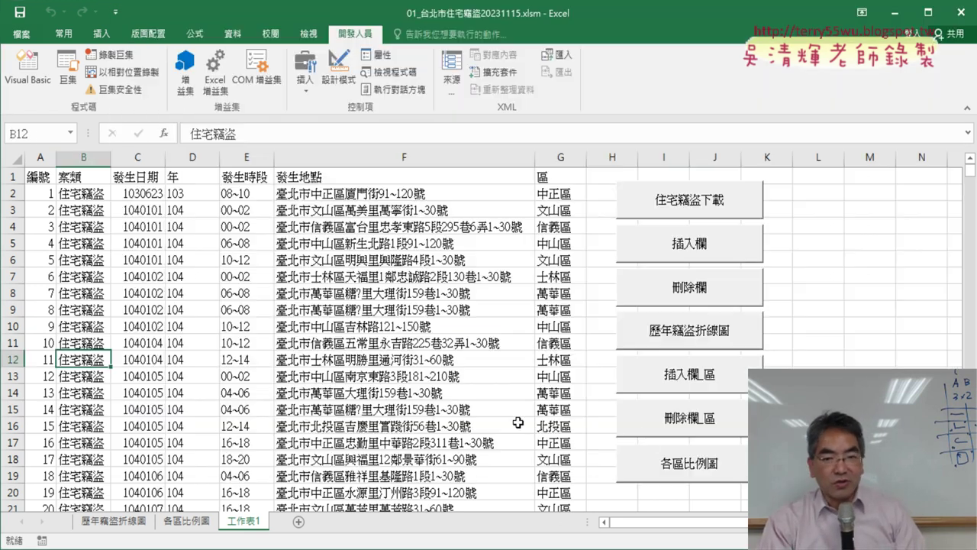
{"action": "left_click", "coordinate": [704, 343]}
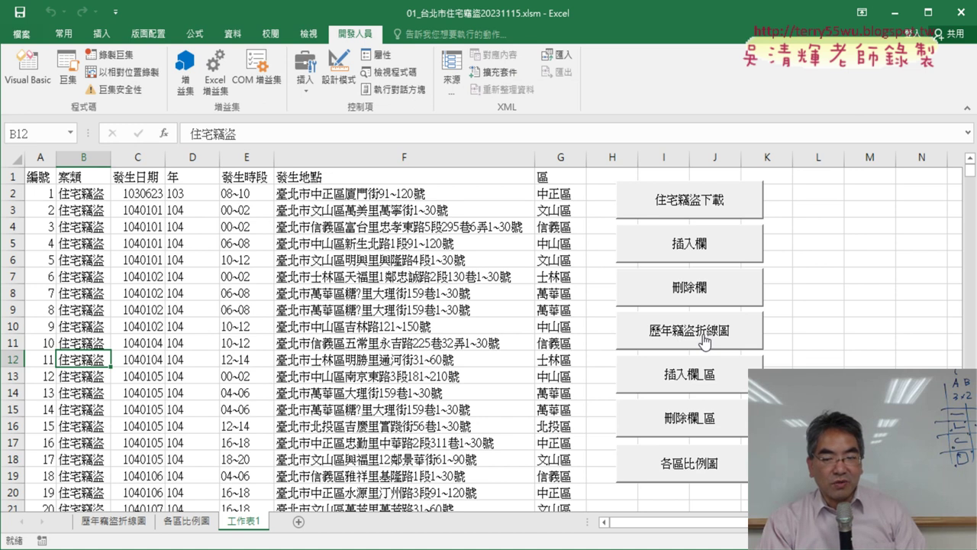
{"action": "left_click", "coordinate": [702, 472]}
{"action": "left_click", "coordinate": [702, 470]}
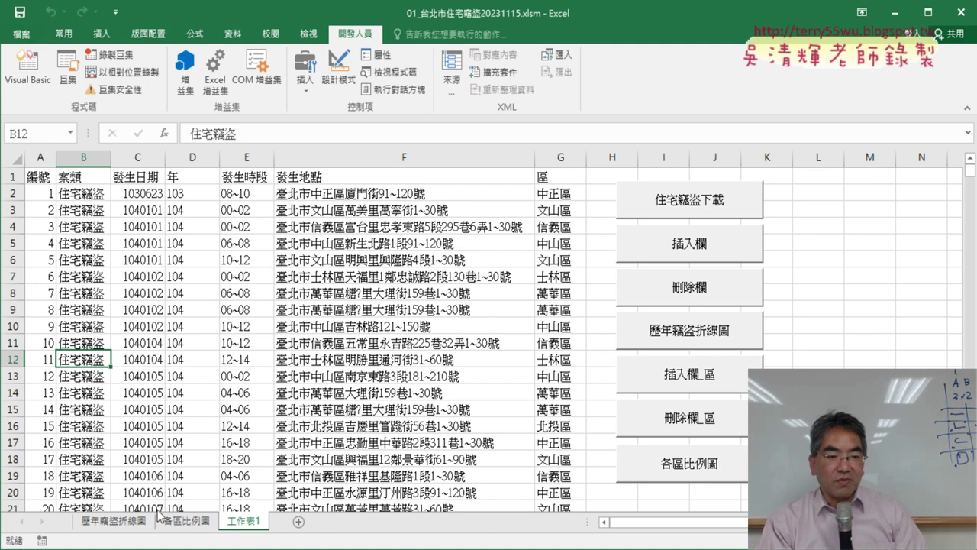
- Delete the 各區比例圖 sheet and rerun its macro to rebuild the pie chart
{"action": "right_click", "coordinate": [189, 527]}
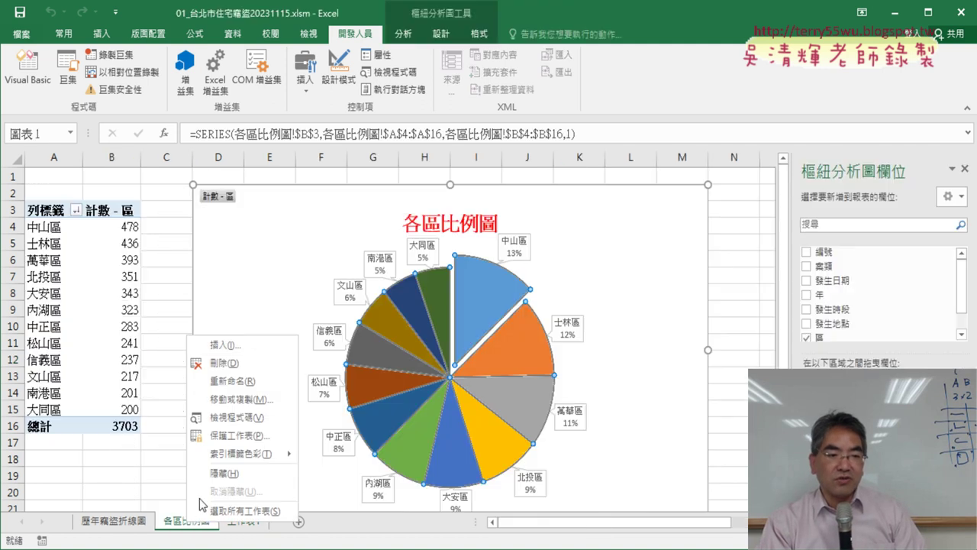
{"action": "left_click", "coordinate": [233, 364]}
{"action": "left_click", "coordinate": [461, 323]}
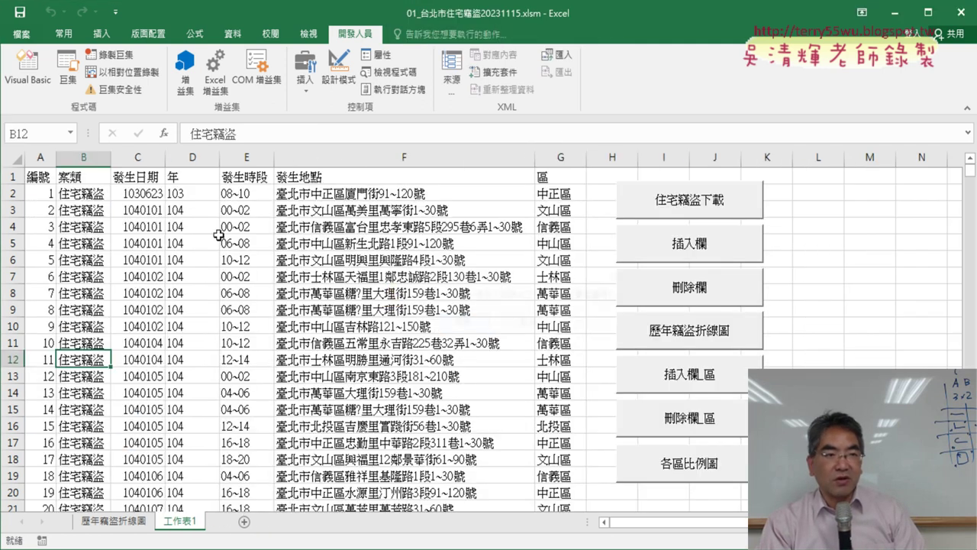
{"action": "left_click", "coordinate": [702, 470]}
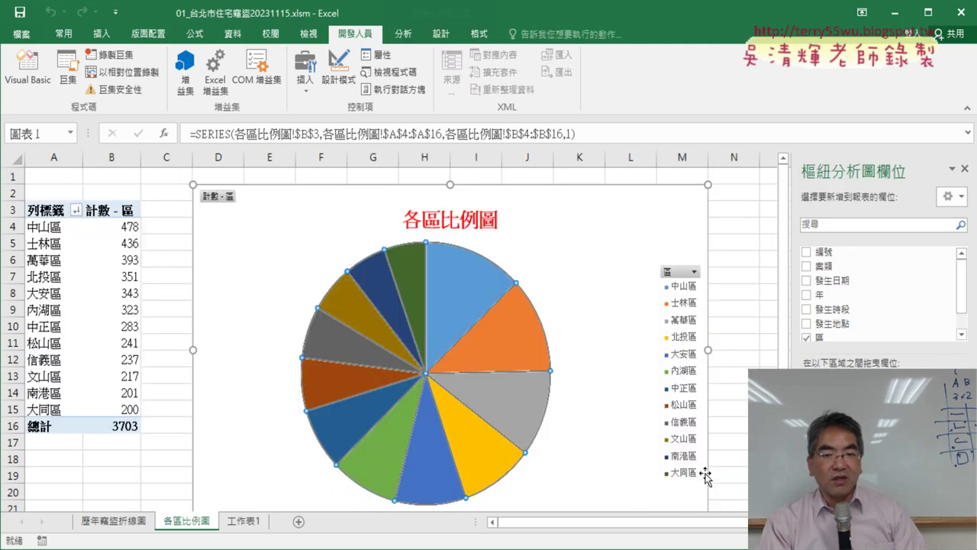
- Go back to 工作表1 and reopen the Visual Basic editor
{"action": "left_click", "coordinate": [255, 524]}
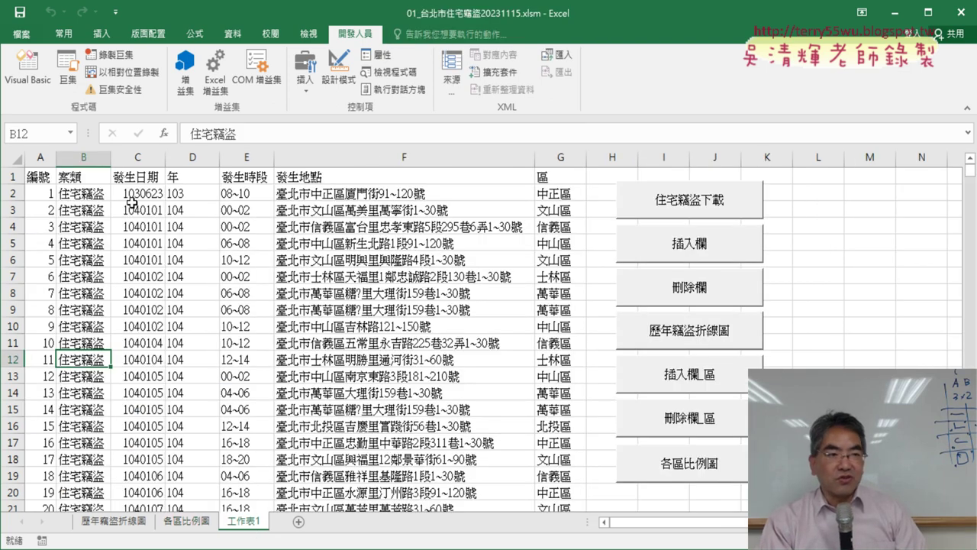
{"action": "left_click", "coordinate": [28, 70]}
{"action": "scroll", "coordinate": [419, 288], "scroll_direction": "up", "scroll_amount": 1}
- Scroll up to Sub 樞紐表 and select 工作表1 in its SourceData range string
{"action": "scroll", "coordinate": [418, 289], "scroll_direction": "up", "scroll_amount": 3}
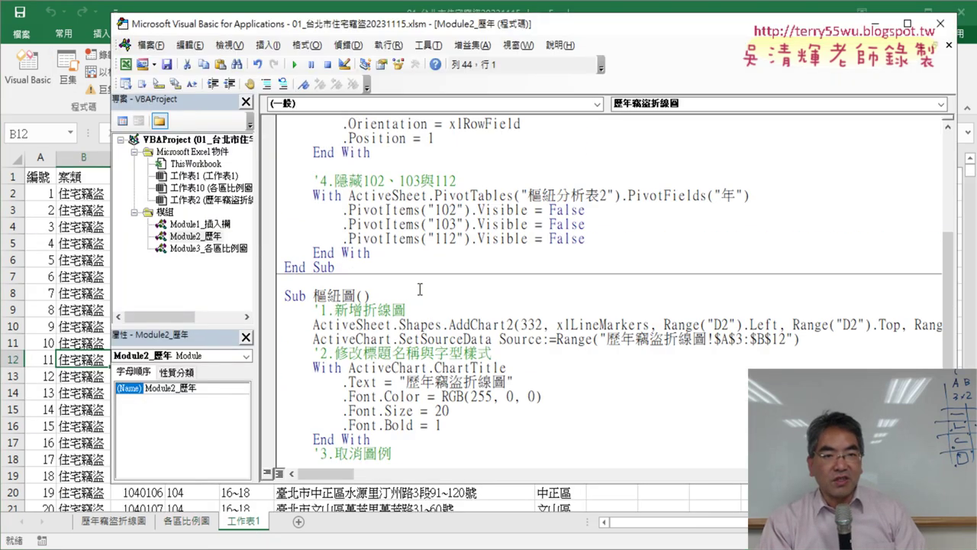
{"action": "scroll", "coordinate": [418, 289], "scroll_direction": "up", "scroll_amount": 5}
{"action": "scroll", "coordinate": [418, 289], "scroll_direction": "up", "scroll_amount": 1}
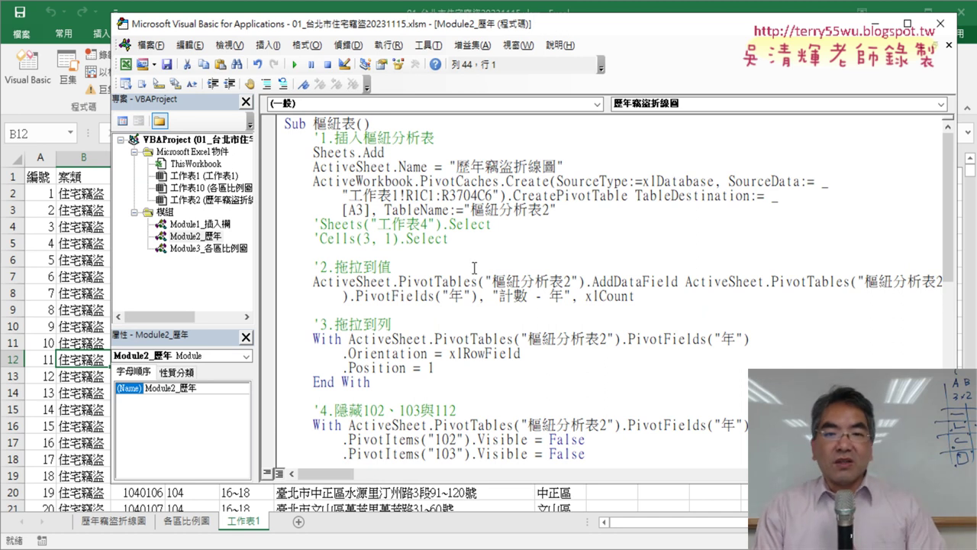
{"action": "left_click_drag", "start_coordinate": [504, 26], "coordinate": [661, 33]}
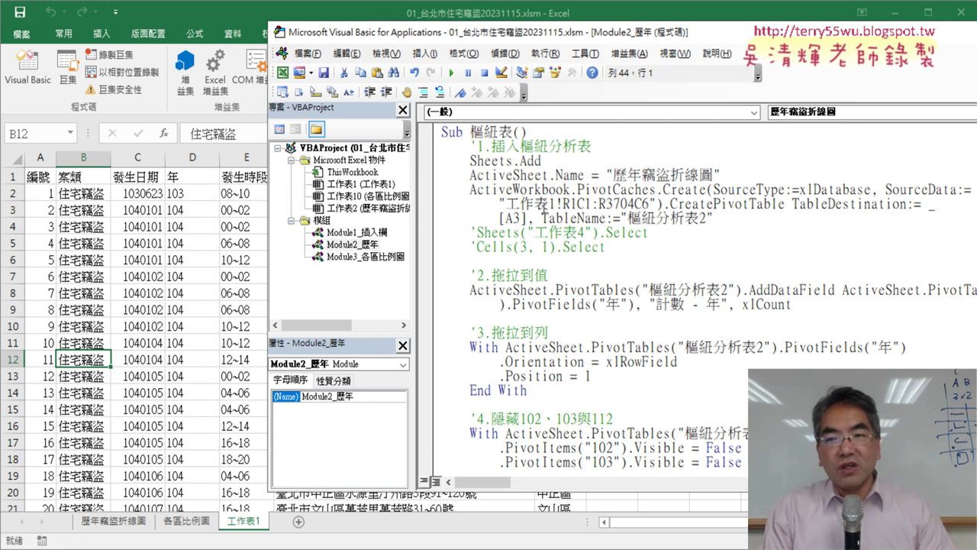
{"action": "left_click_drag", "start_coordinate": [676, 35], "coordinate": [586, 29]}
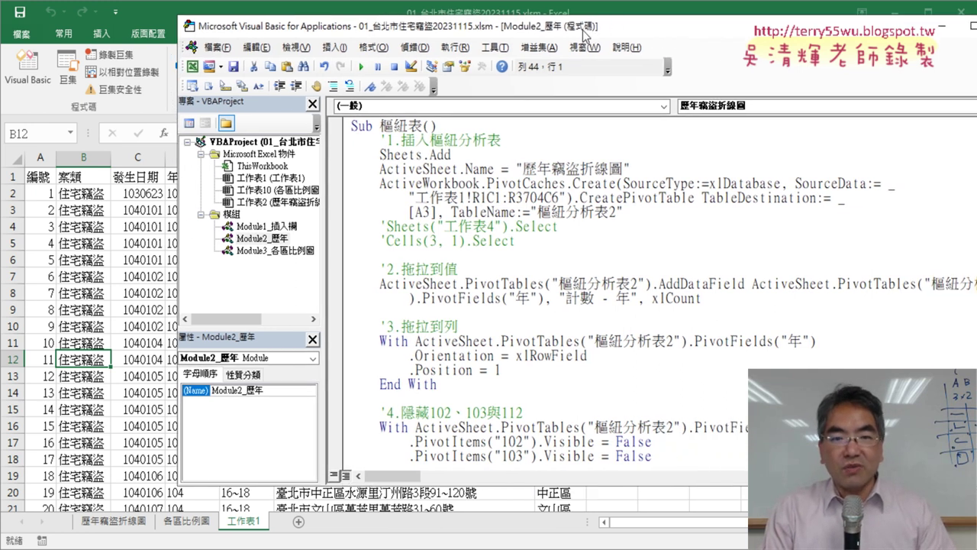
{"action": "left_click_drag", "start_coordinate": [416, 198], "coordinate": [460, 198]}
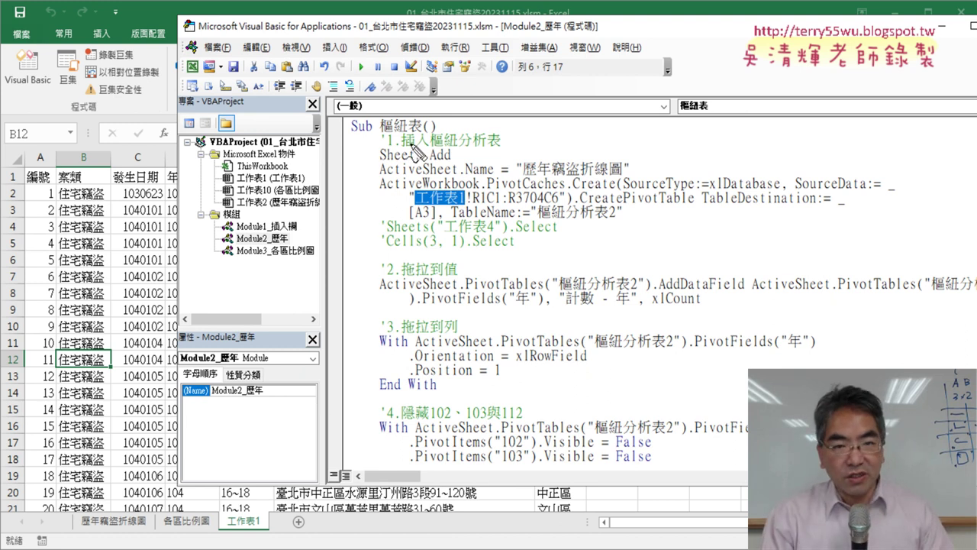
{"action": "left_click_drag", "start_coordinate": [380, 131], "coordinate": [419, 131]}
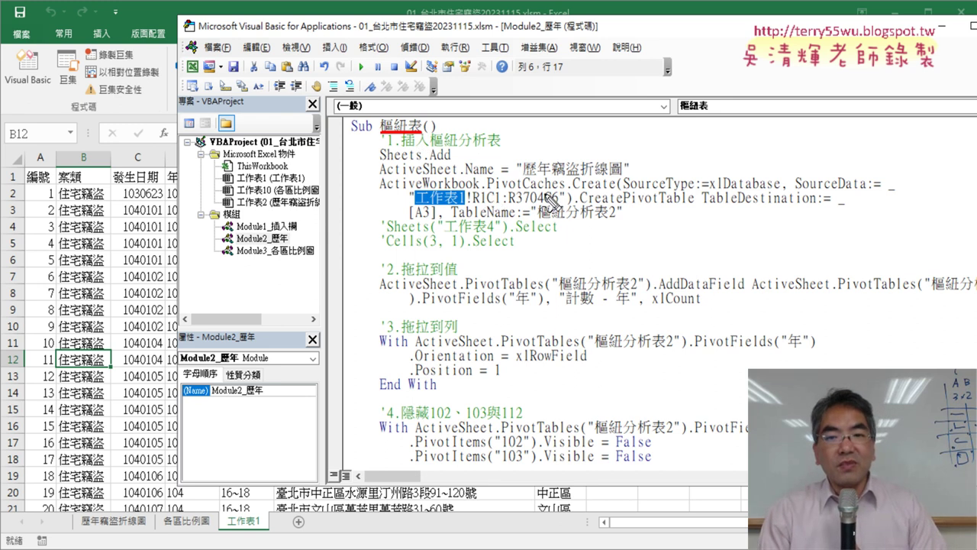
{"action": "left_click_drag", "start_coordinate": [488, 193], "coordinate": [566, 196]}
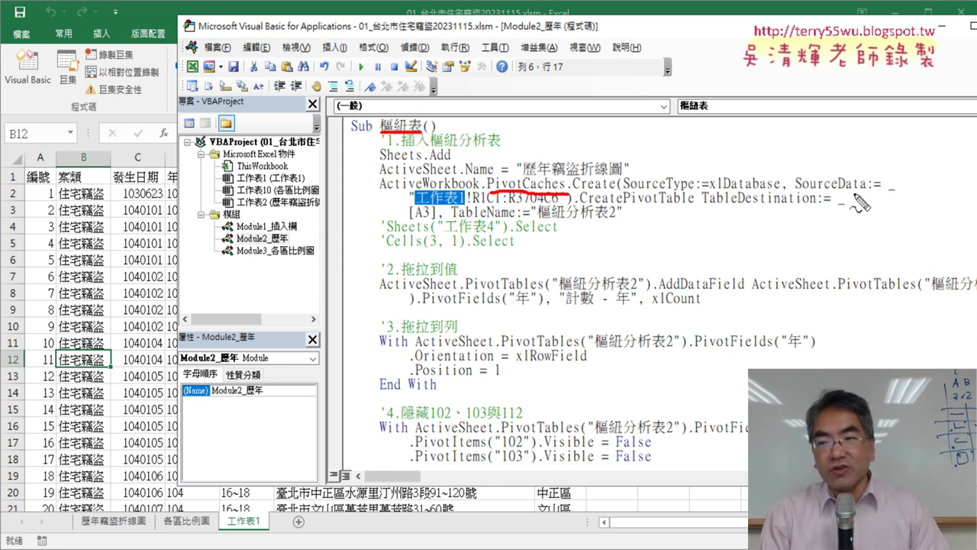
{"action": "left_click_drag", "start_coordinate": [795, 194], "coordinate": [870, 196]}
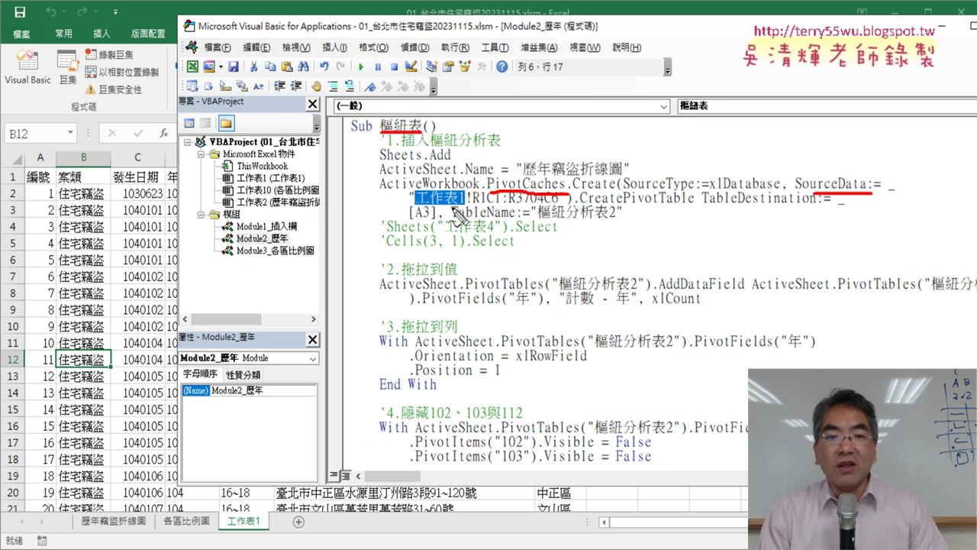
{"action": "left_click_drag", "start_coordinate": [229, 528], "coordinate": [264, 529]}
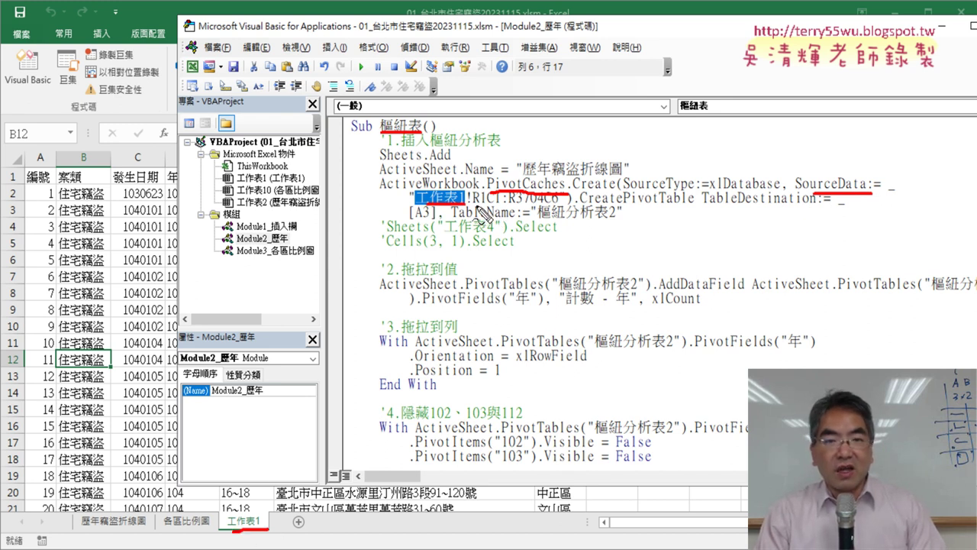
{"action": "left_click_drag", "start_coordinate": [475, 205], "coordinate": [494, 203]}
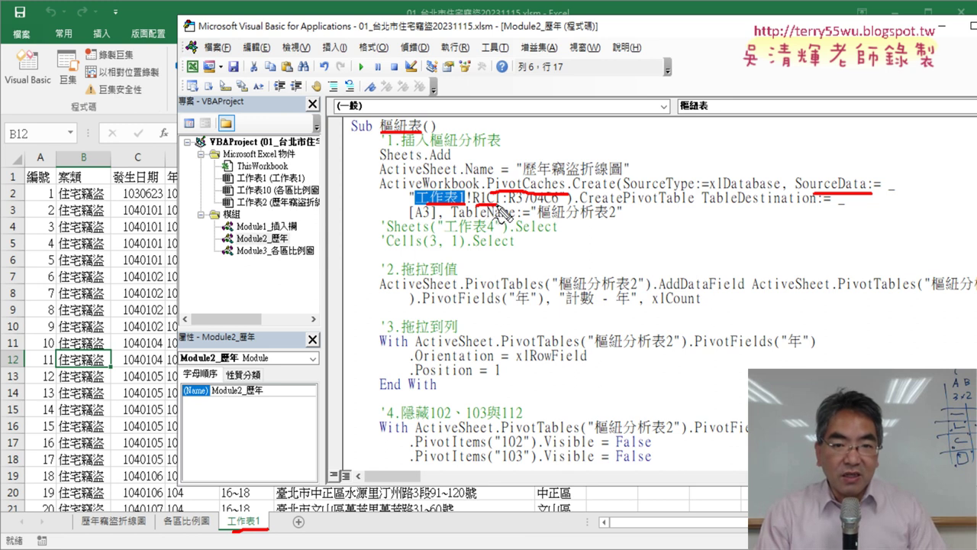
{"action": "mouse_move", "coordinate": [50, 182]}
{"action": "left_mouse_down"}
{"action": "mouse_move", "coordinate": [29, 183]}
{"action": "mouse_move", "coordinate": [47, 186]}
{"action": "left_mouse_up"}
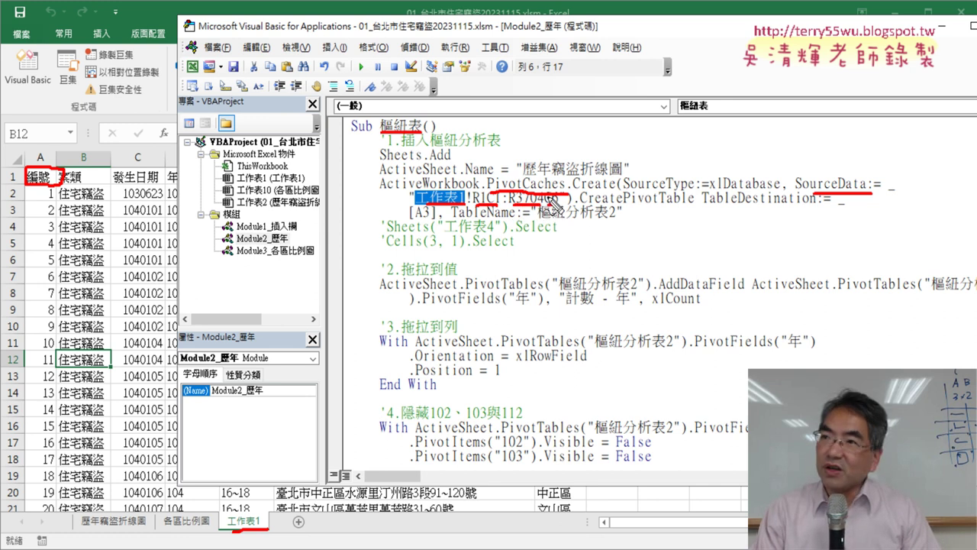
{"action": "key", "text": "Escape"}
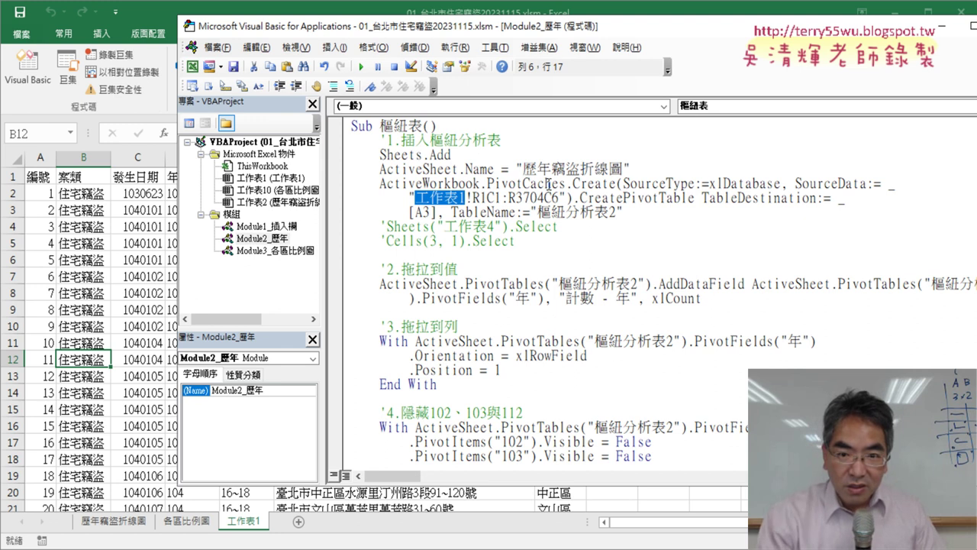
{"action": "left_click_drag", "start_coordinate": [562, 197], "coordinate": [555, 198]}
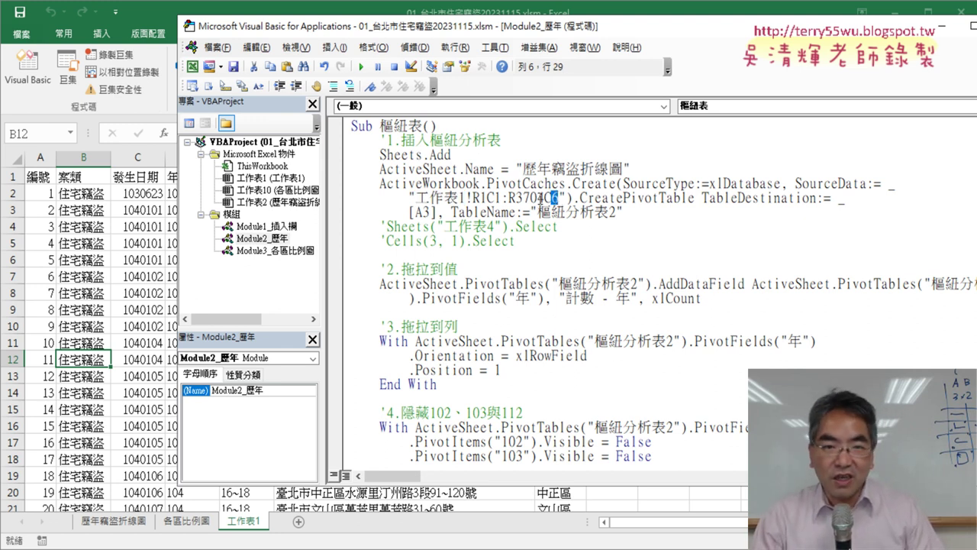
{"action": "left_click_drag", "start_coordinate": [585, 29], "coordinate": [558, 289]}
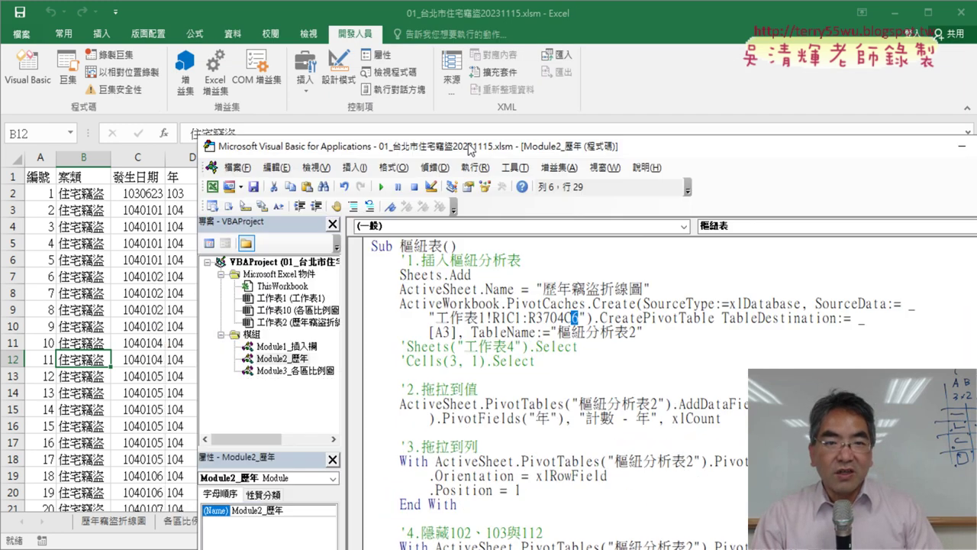
{"action": "left_click_drag", "start_coordinate": [413, 287], "coordinate": [479, 42]}
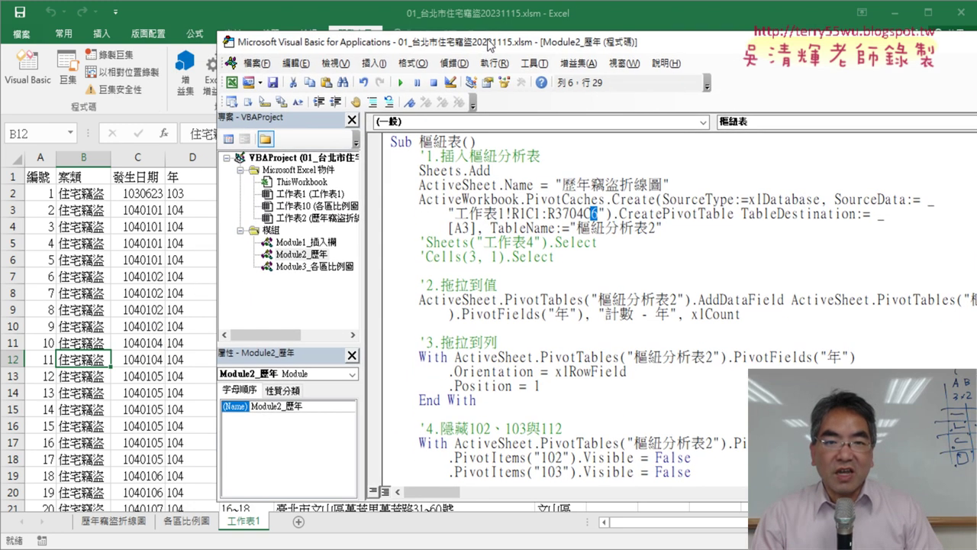
{"action": "left_click", "coordinate": [598, 213]}
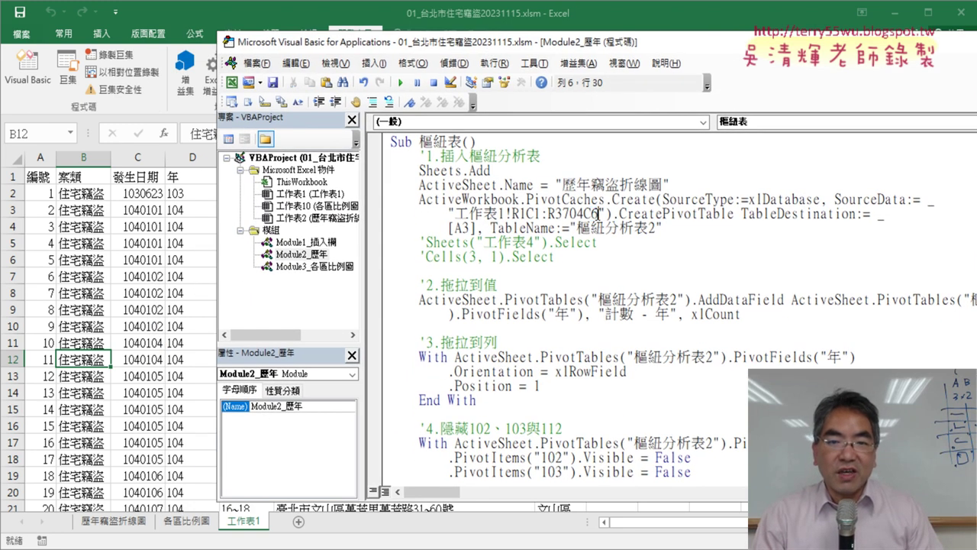
{"action": "type", "text": "1"}
{"action": "left_click_drag", "start_coordinate": [604, 213], "coordinate": [445, 213]}
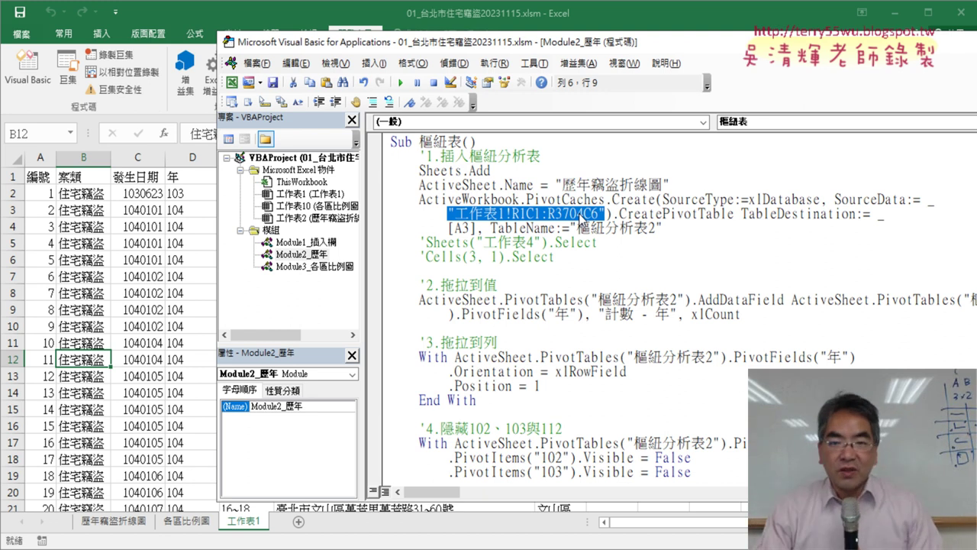
{"action": "left_click", "coordinate": [605, 214]}
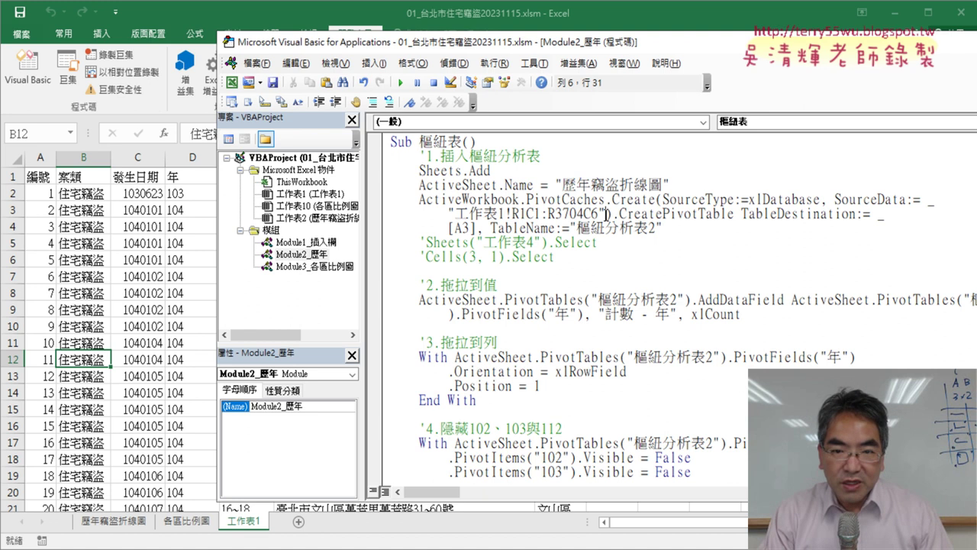
{"action": "left_click_drag", "start_coordinate": [606, 214], "coordinate": [456, 214]}
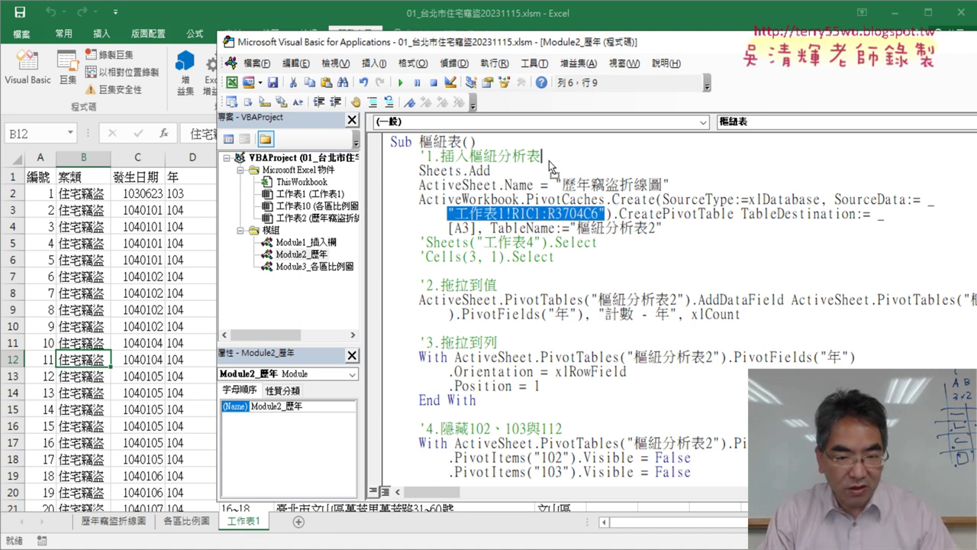
- Copy "工作表1!R1C1:R3704C6" onto the '1.插入樞紐分析表 comment line with an opening quote
{"action": "left_click_drag", "start_coordinate": [549, 160], "coordinate": [549, 160]}
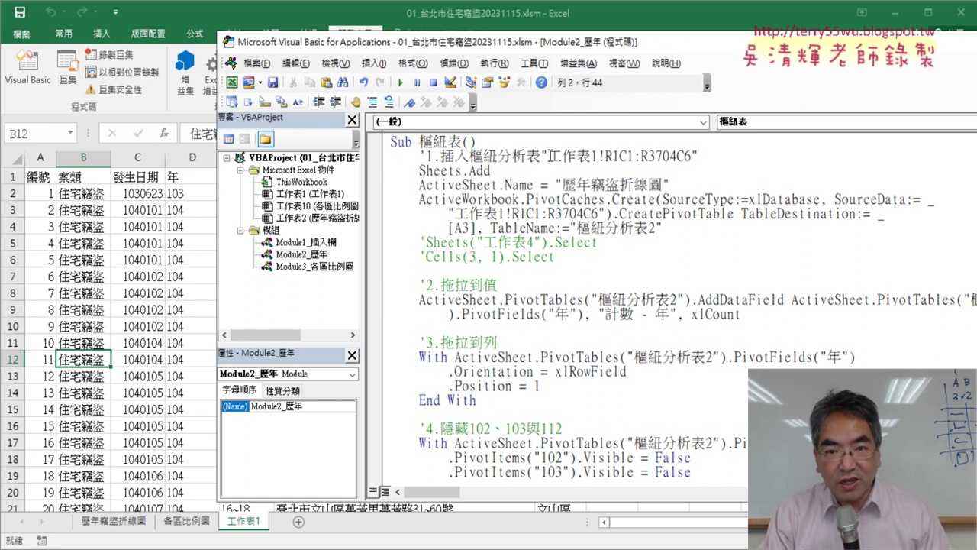
{"action": "left_click", "coordinate": [545, 156]}
{"action": "type", "text": "\""}
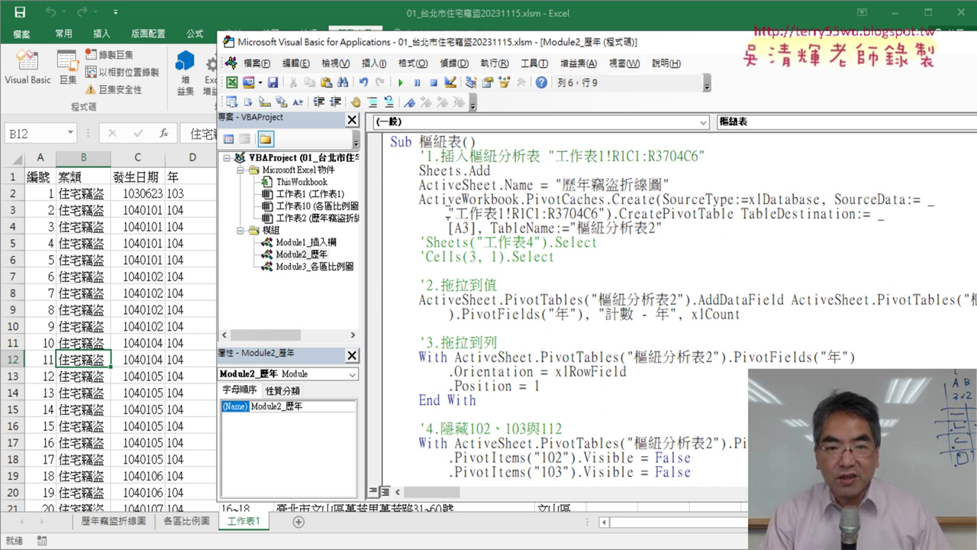
{"action": "left_click_drag", "start_coordinate": [446, 213], "coordinate": [601, 213]}
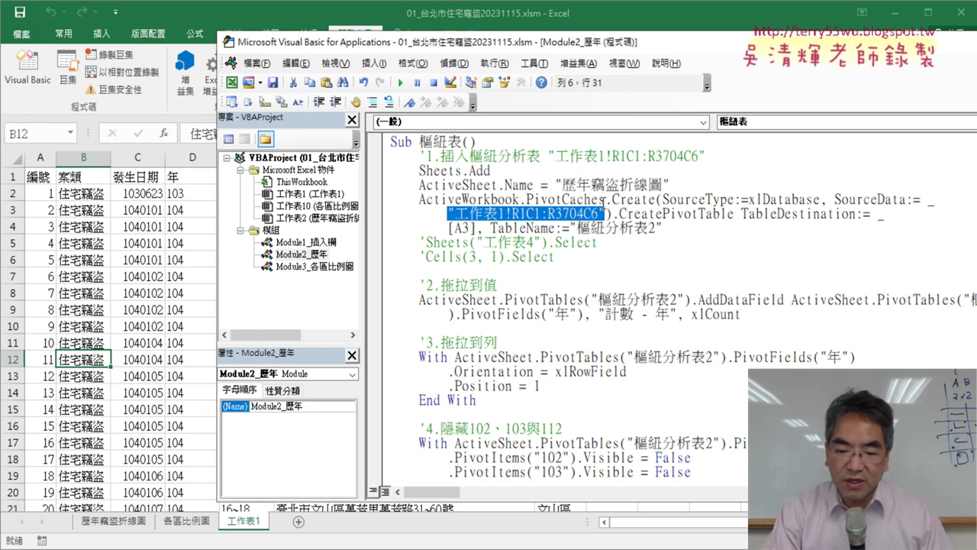
- Replace the hard-coded SourceData string with Sheets("工作表1"), copying the sheet name from the comment
{"action": "key", "text": "Delete"}
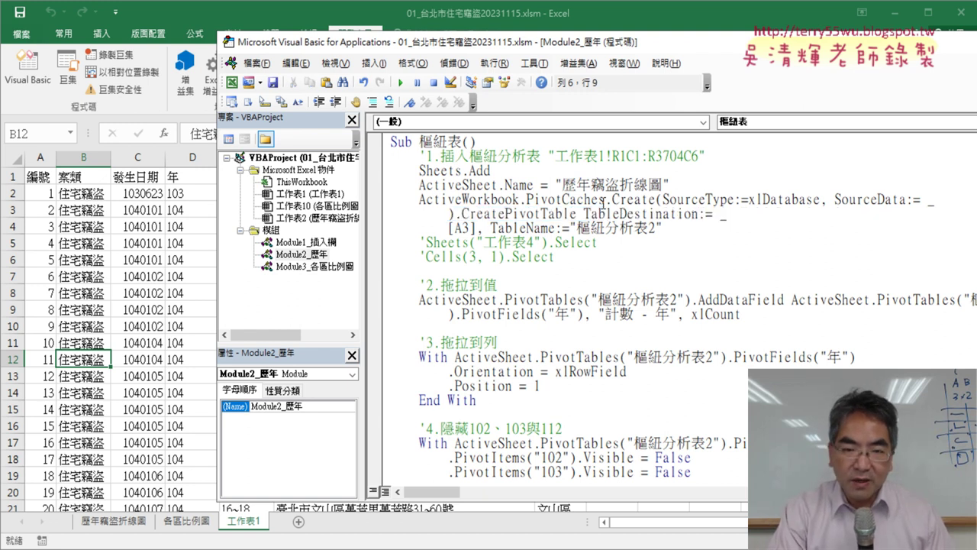
{"action": "type", "text": "sh"}
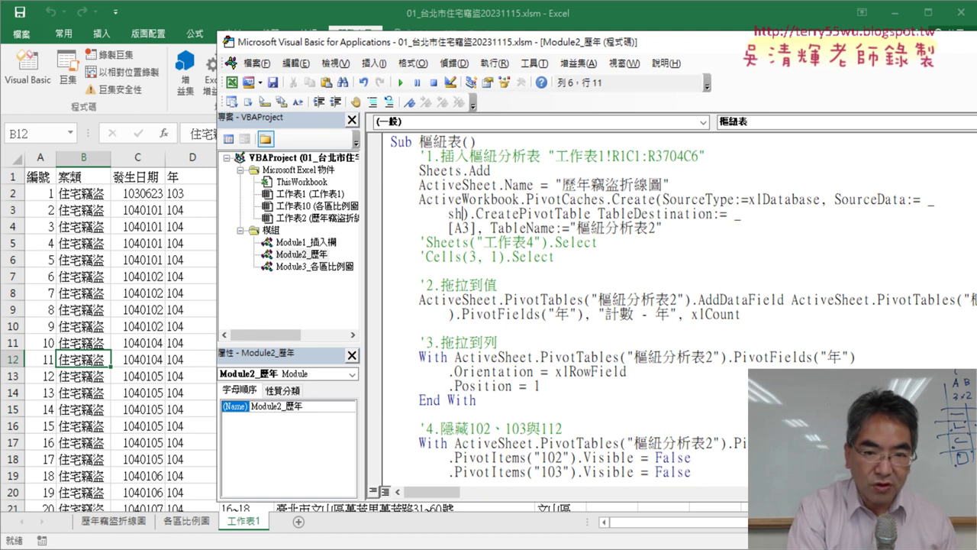
{"action": "type", "text": "et"}
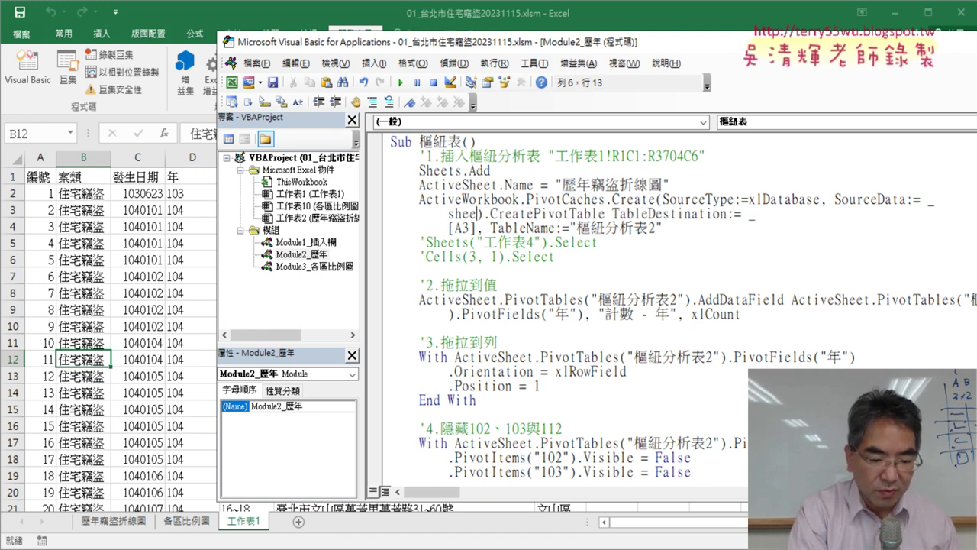
{"action": "type", "text": "e"}
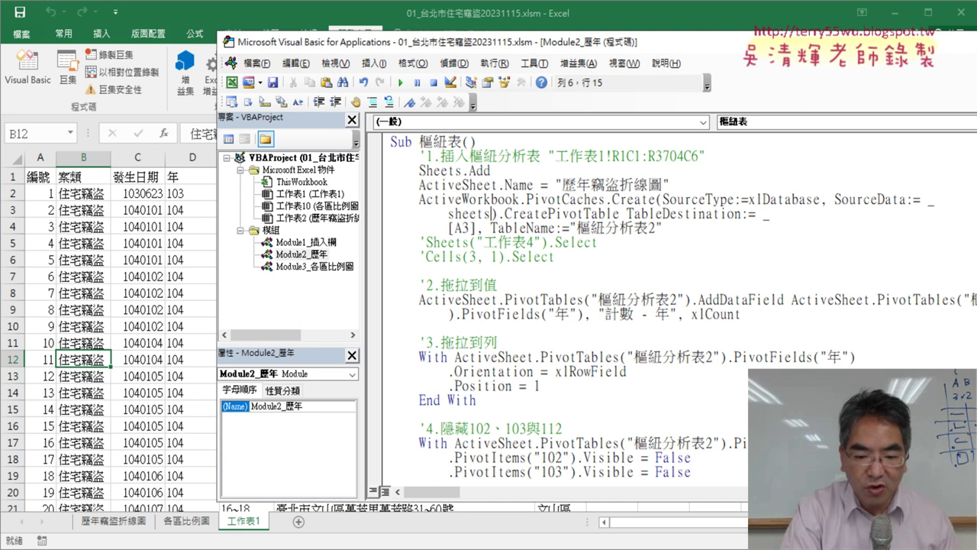
{"action": "type", "text": "s(\""}
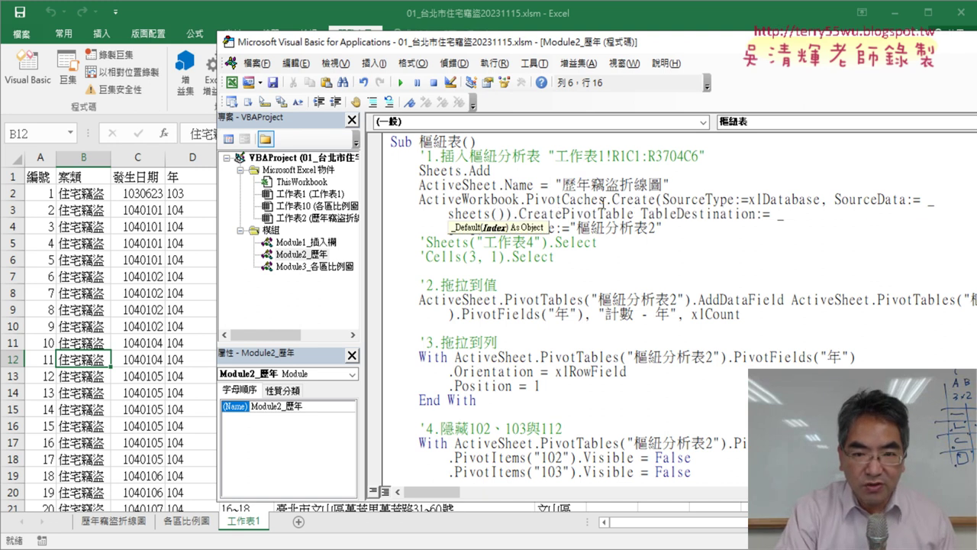
{"action": "type", "text": "\""}
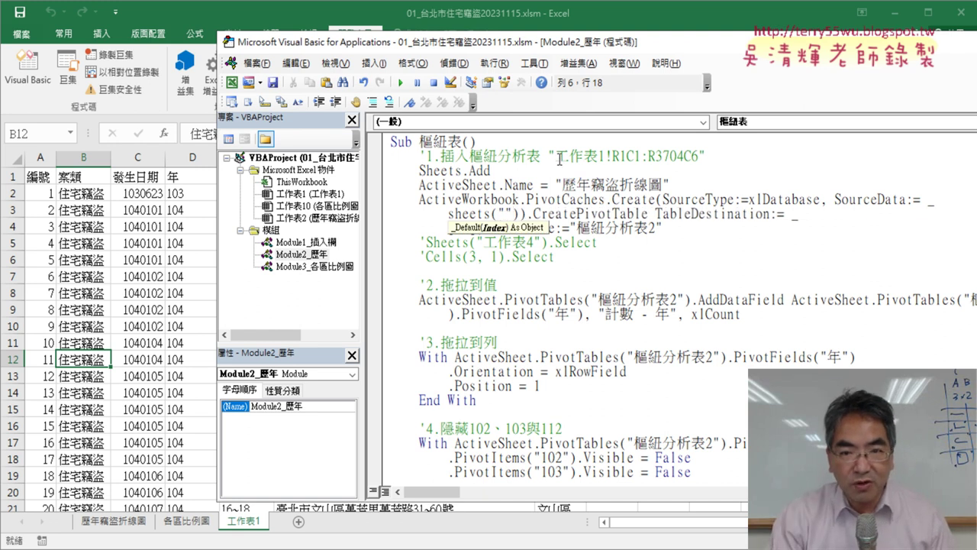
{"action": "mouse_move", "coordinate": [560, 158]}
{"action": "left_mouse_down"}
{"action": "mouse_move", "coordinate": [600, 157]}
{"action": "mouse_move", "coordinate": [555, 155]}
{"action": "left_mouse_up"}
{"action": "key", "text": "ctrl+c"}
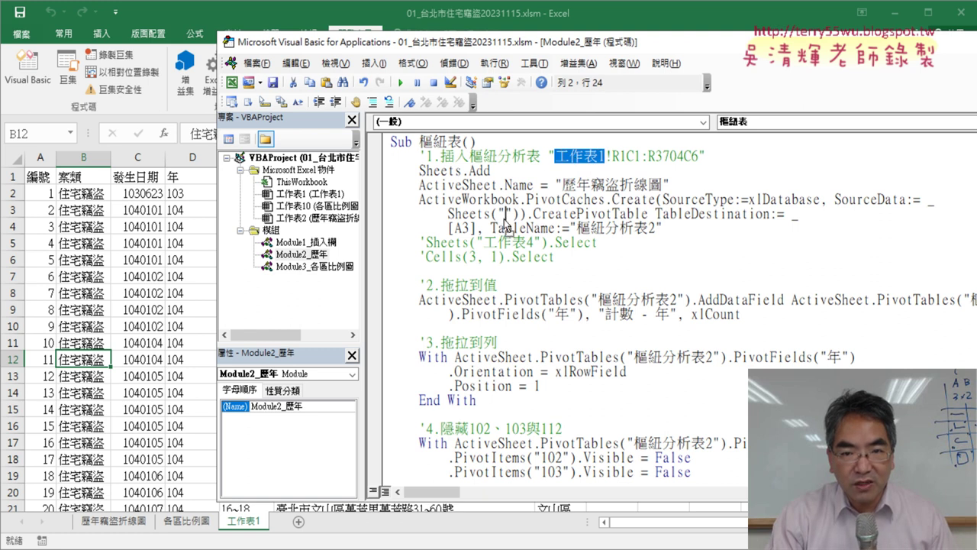
{"action": "left_click", "coordinate": [505, 213]}
{"action": "key", "text": "ctrl+v"}
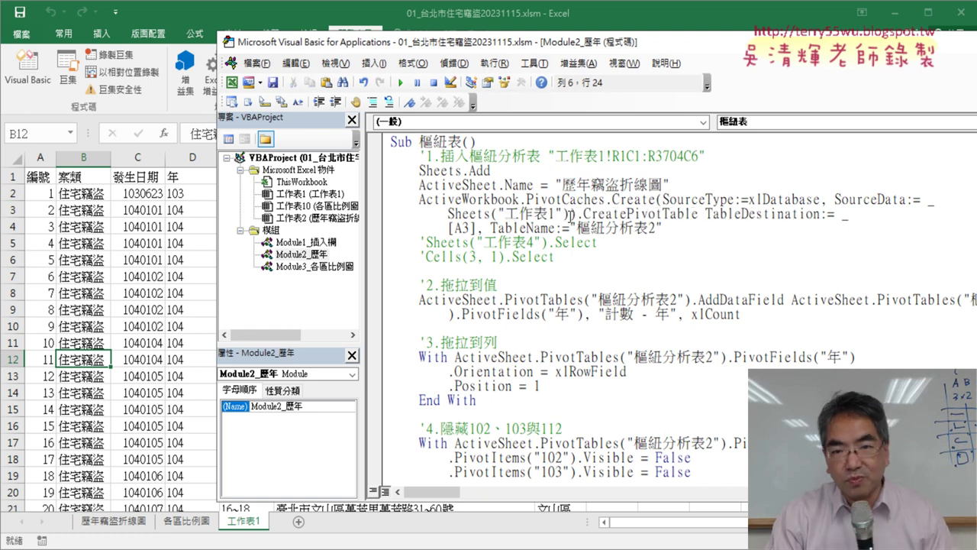
{"action": "key", "text": "Right"}
{"action": "key", "text": "Right"}
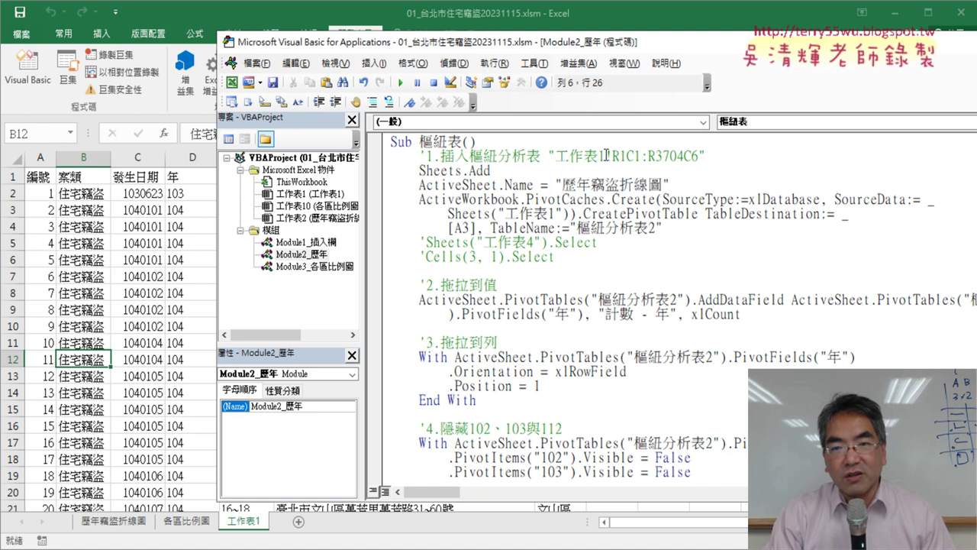
{"action": "left_click_drag", "start_coordinate": [607, 155], "coordinate": [568, 155]}
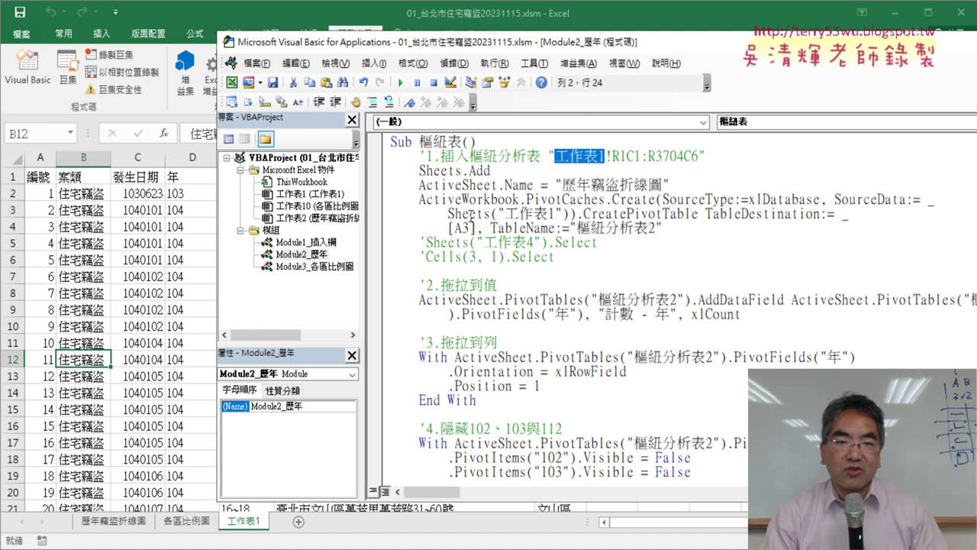
{"action": "left_click", "coordinate": [572, 226]}
{"action": "left_click_drag", "start_coordinate": [569, 215], "coordinate": [448, 214]}
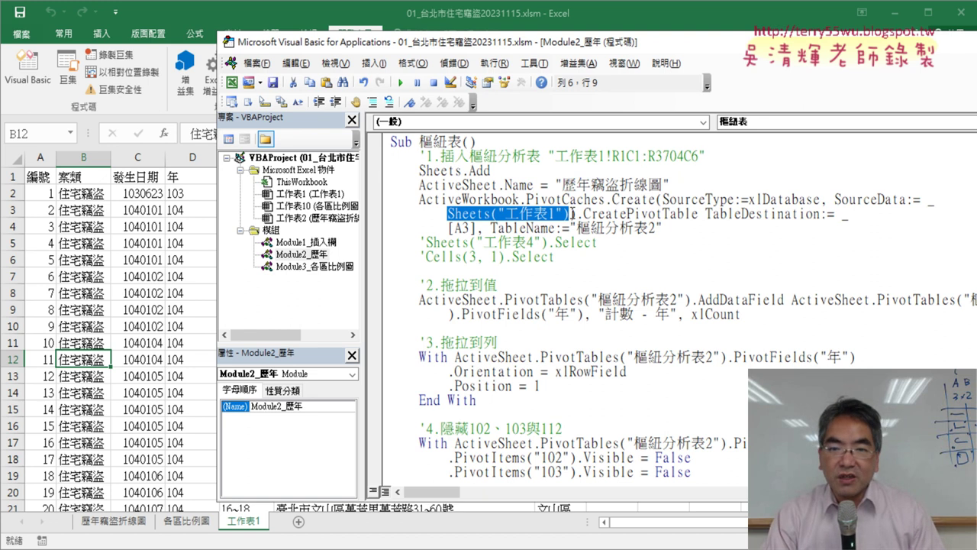
- Append .Range("A1:F3704") to the Sheets("工作表1") SourceData reference
{"action": "left_click", "coordinate": [571, 214]}
{"action": "type", "text": ".r"}
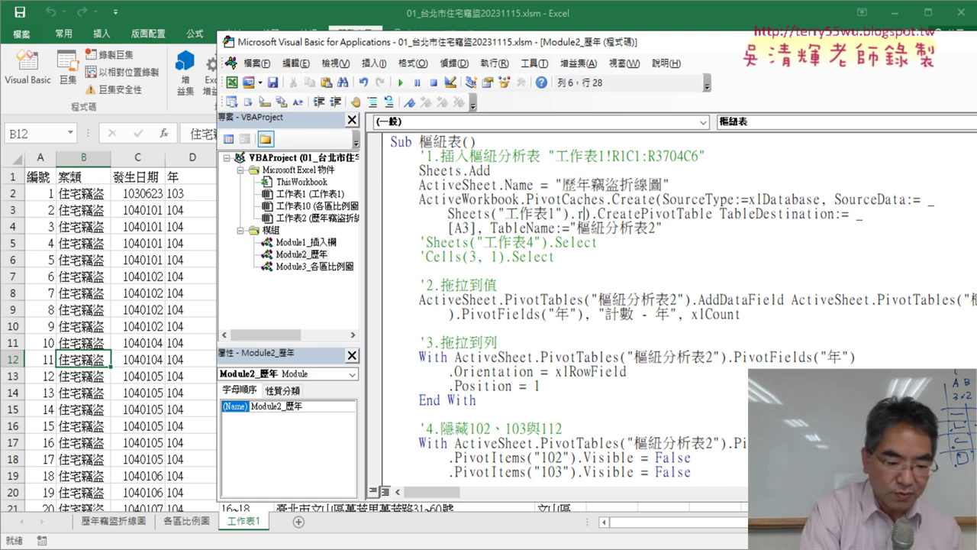
{"action": "type", "text": "ange"}
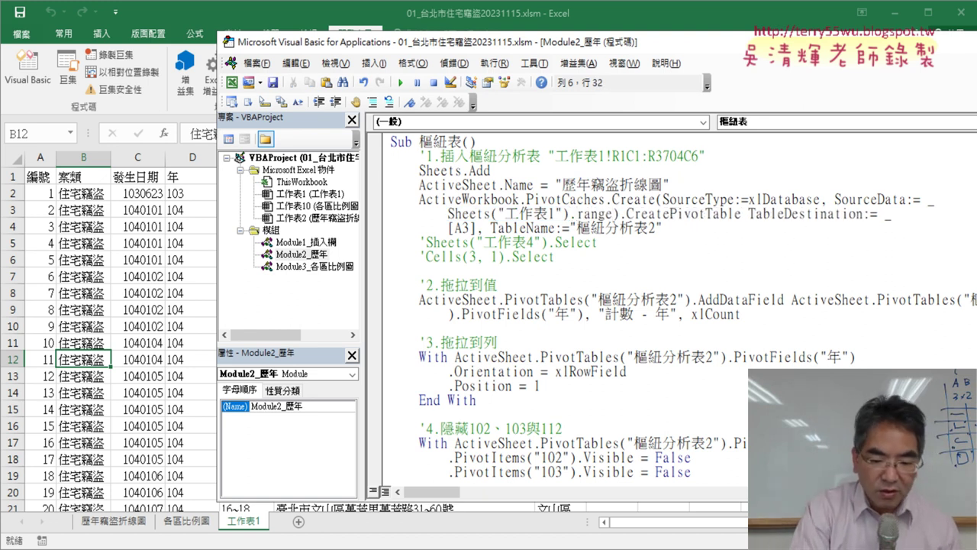
{"action": "type", "text": "(\""}
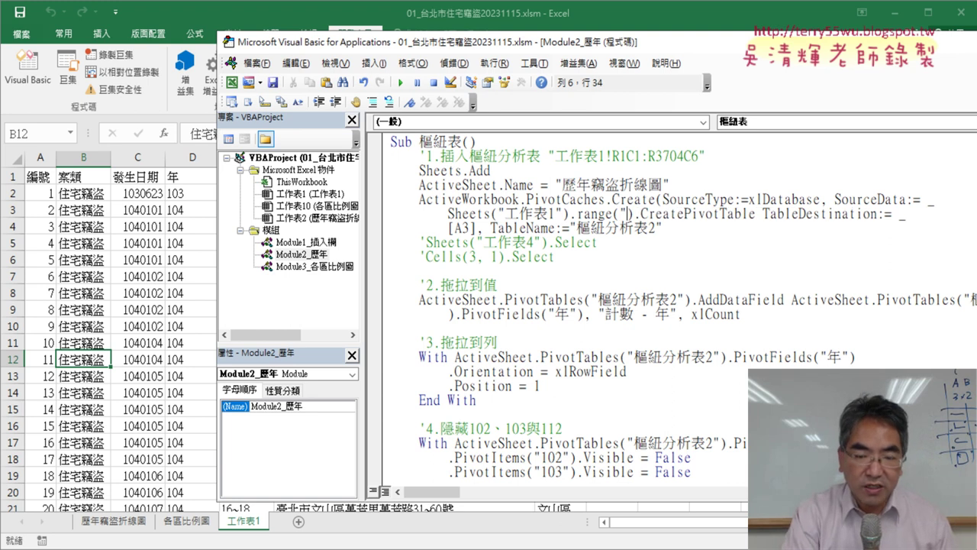
{"action": "type", "text": "A1"}
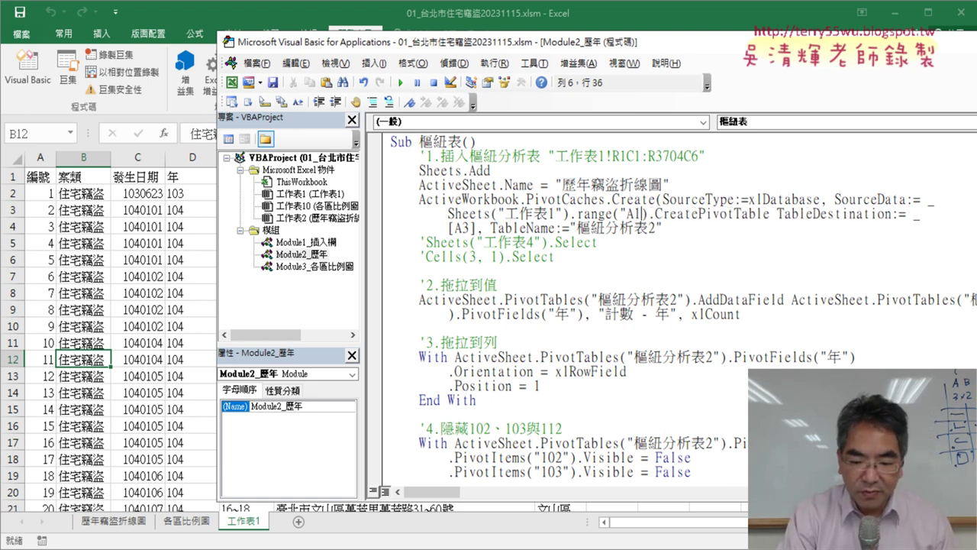
{"action": "type", "text": ":"}
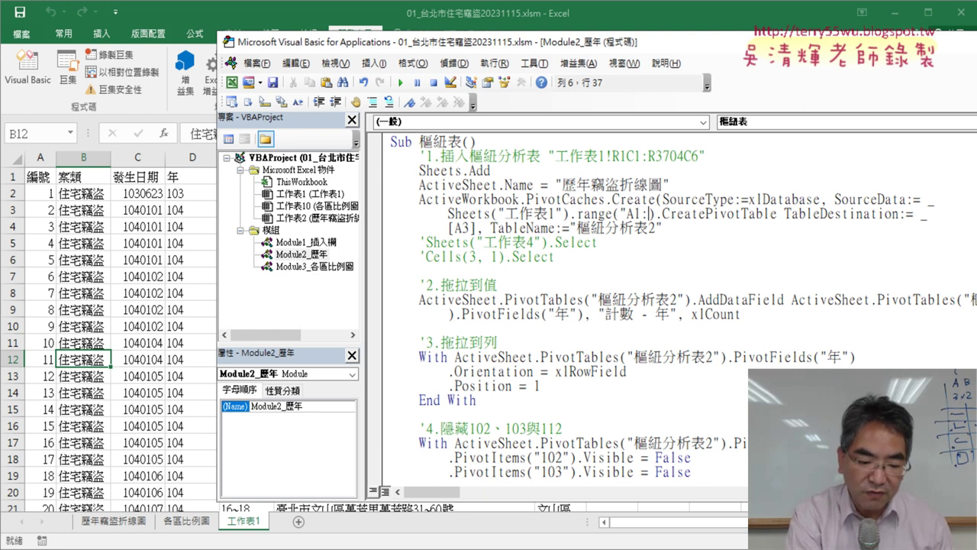
{"action": "type", "text": "F3"}
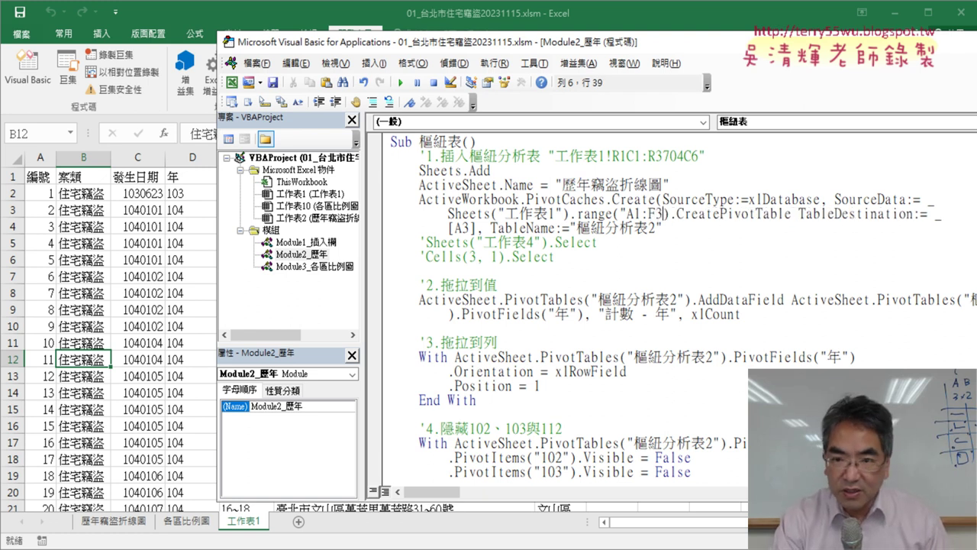
{"action": "type", "text": "70"}
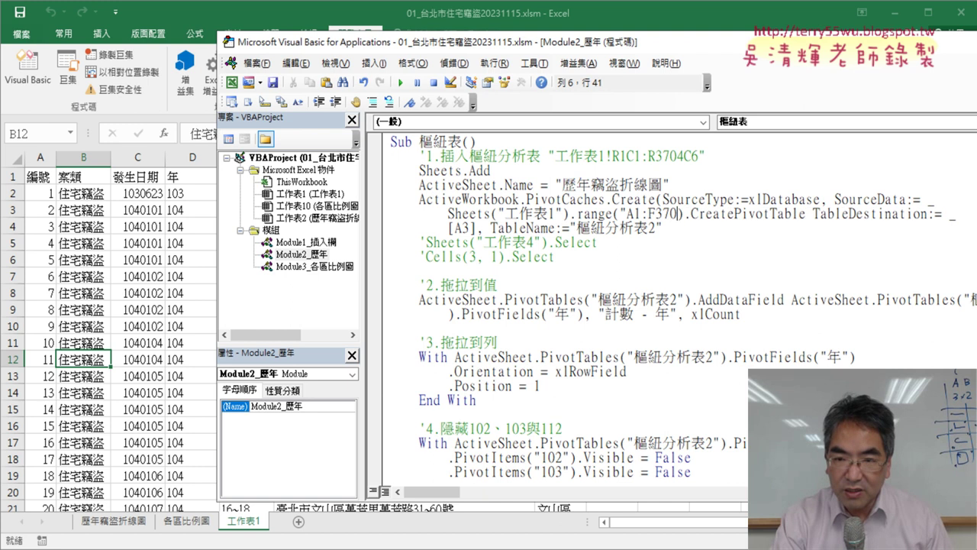
{"action": "type", "text": "4\""}
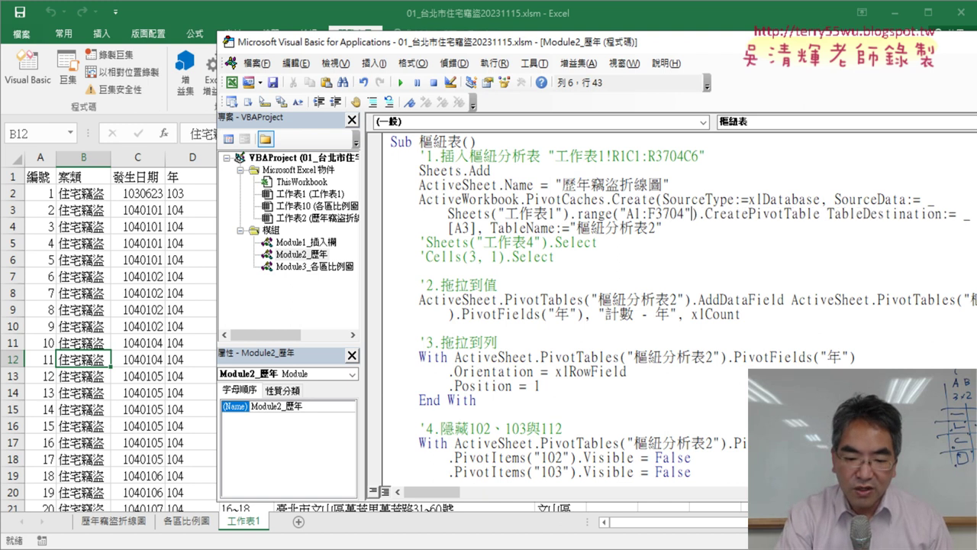
{"action": "type", "text": ")"}
{"action": "key", "text": "Down"}
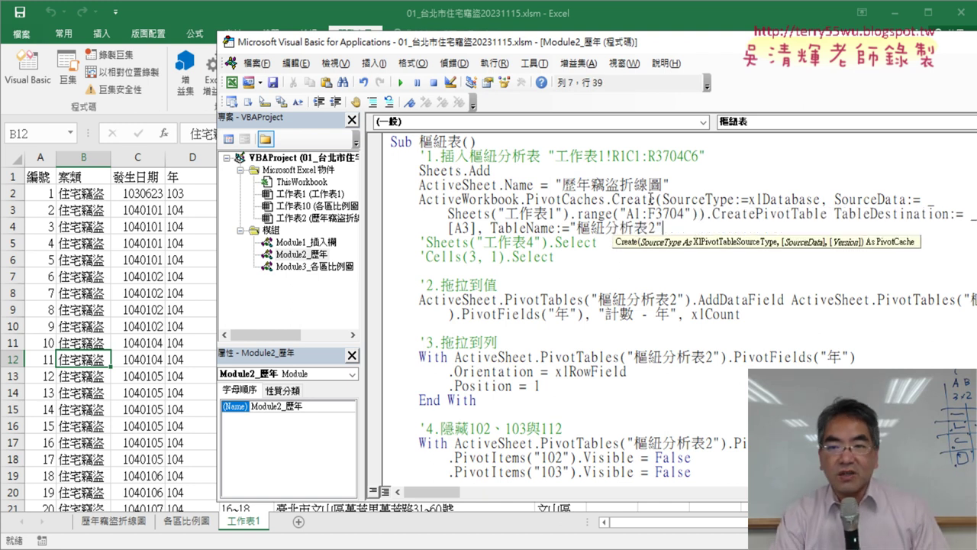
{"action": "key", "text": "Down"}
{"action": "key", "text": "Down"}
{"action": "key", "text": "Down"}
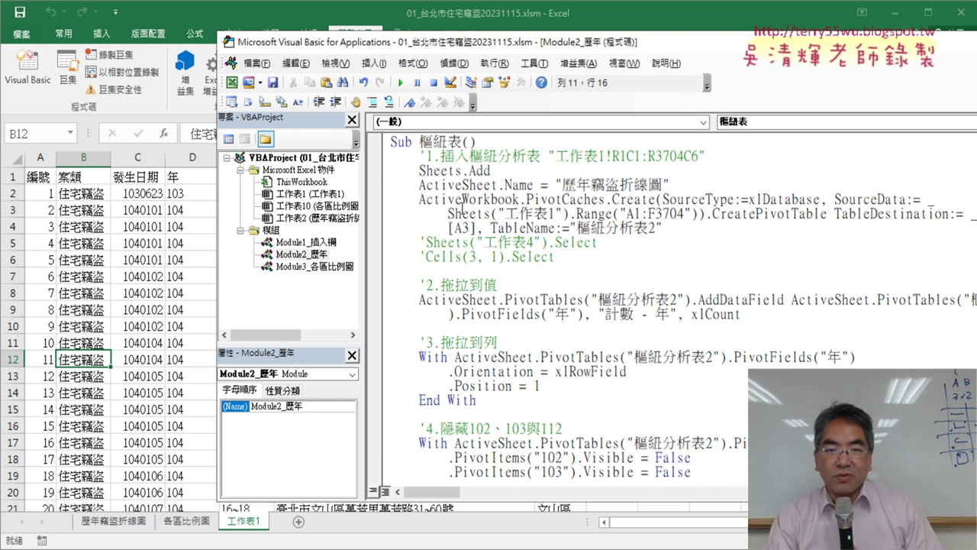
- Copy Sheets("工作表1").Range("A1:F3704") to the end of the step-1 comment, prefixed with -->
{"action": "left_click_drag", "start_coordinate": [448, 214], "coordinate": [701, 216]}
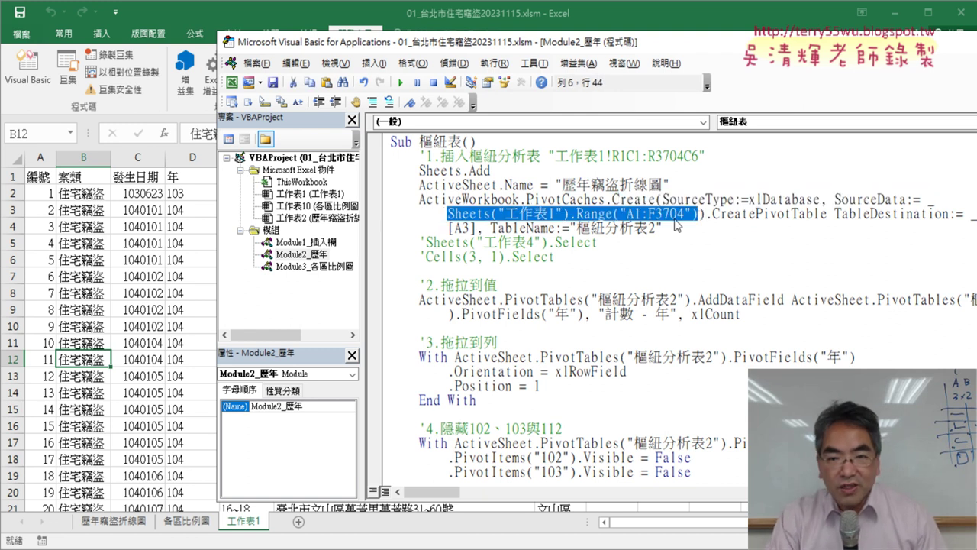
{"action": "left_click_drag", "start_coordinate": [744, 160], "coordinate": [742, 154]}
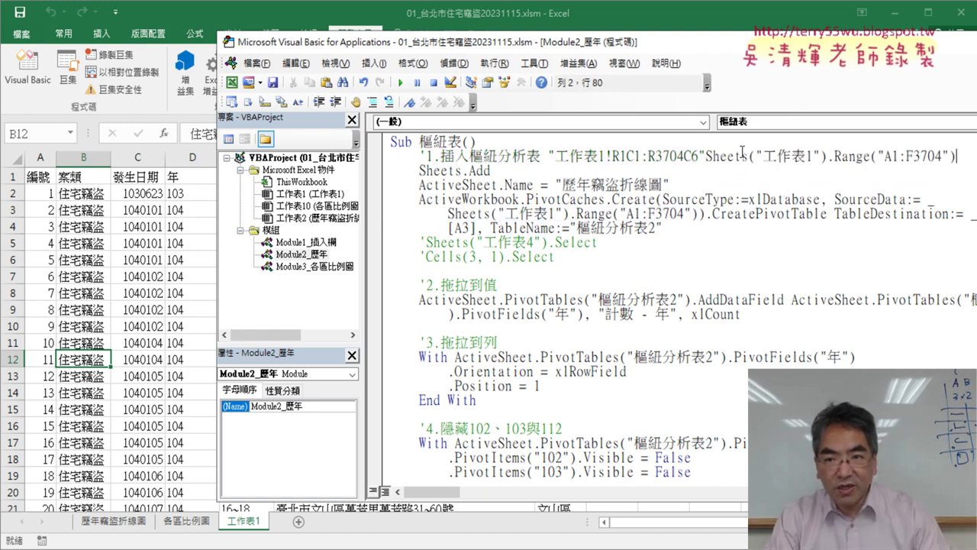
{"action": "left_click", "coordinate": [705, 156]}
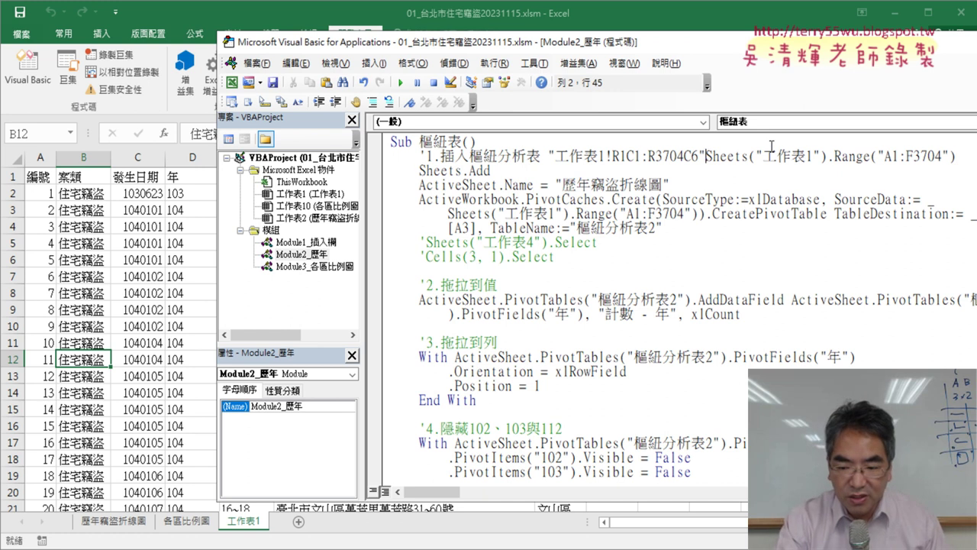
{"action": "type", "text": "-->"}
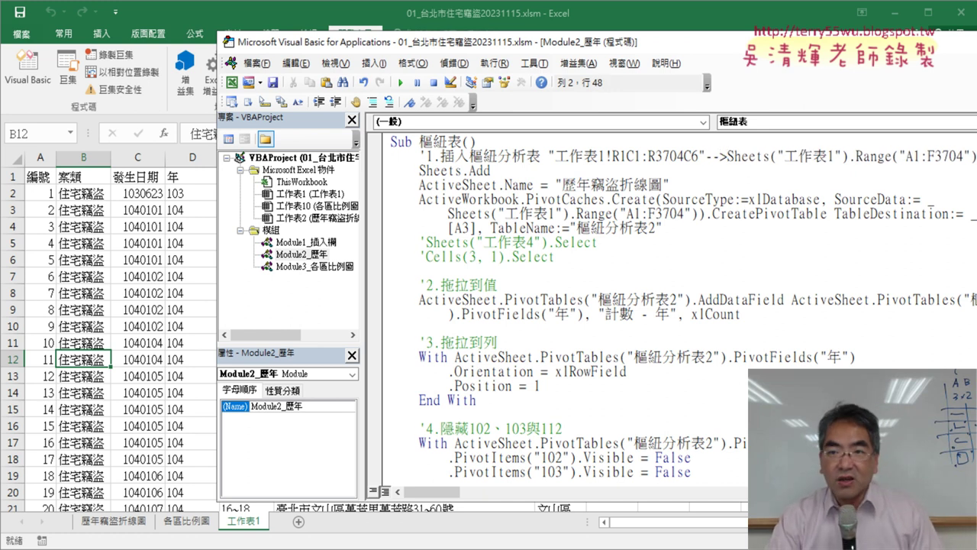
- Mark the hard-coded last row 3704 in A1:F3704, then open the Module1_插入欄 code
{"action": "left_click", "coordinate": [755, 213]}
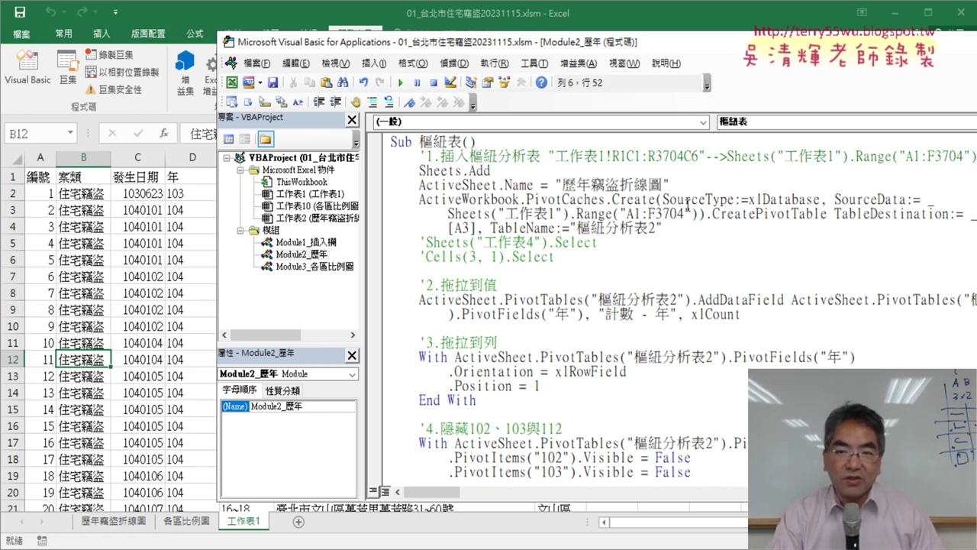
{"action": "left_click_drag", "start_coordinate": [654, 212], "coordinate": [670, 213]}
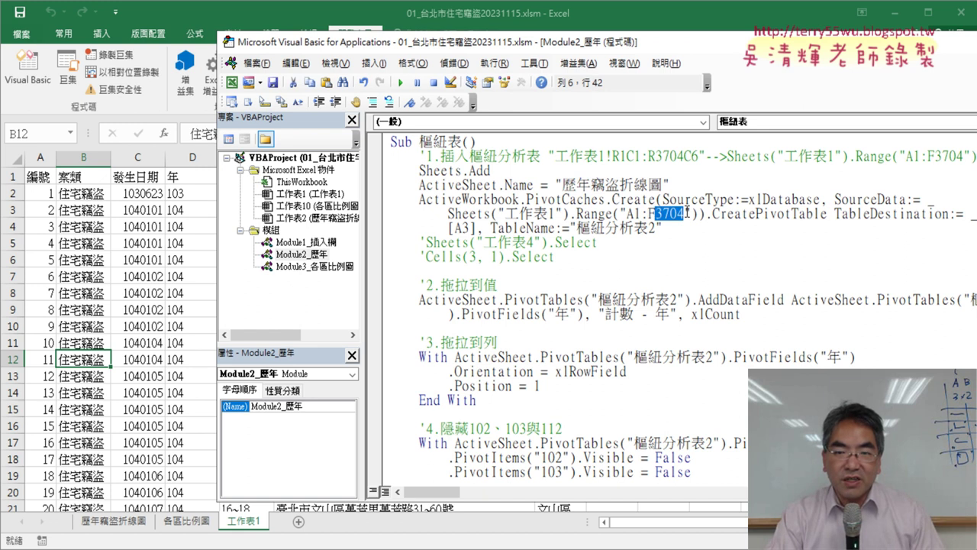
{"action": "left_click", "coordinate": [650, 213]}
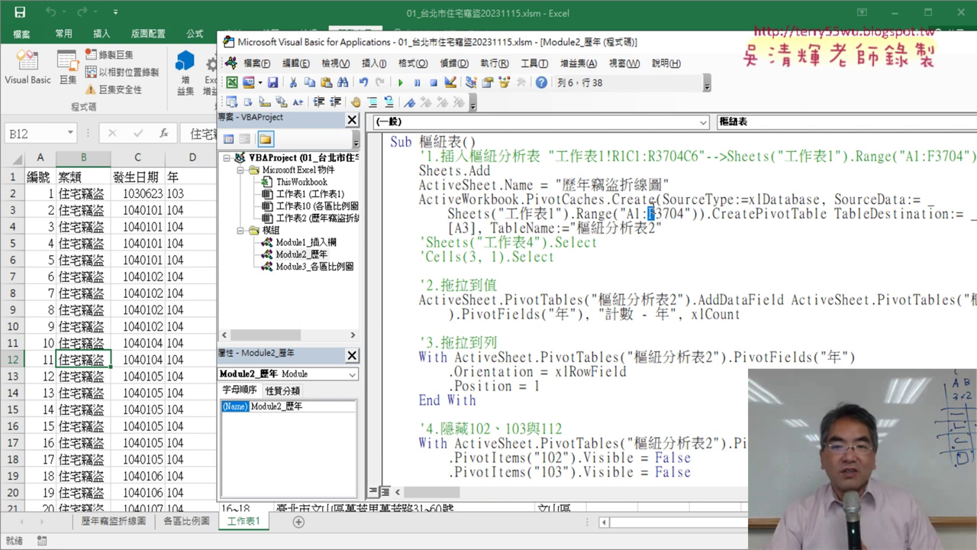
{"action": "left_click", "coordinate": [658, 213]}
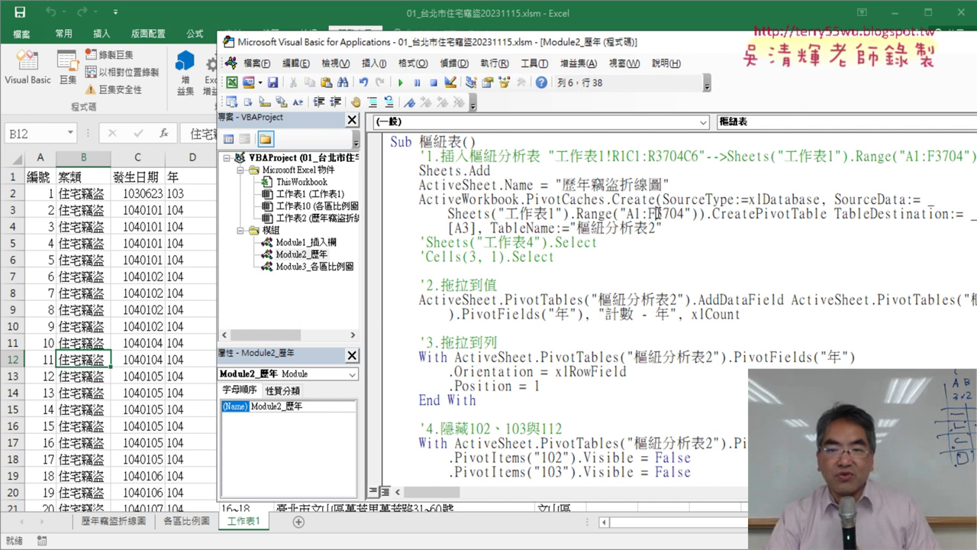
{"action": "left_click_drag", "start_coordinate": [658, 213], "coordinate": [678, 213]}
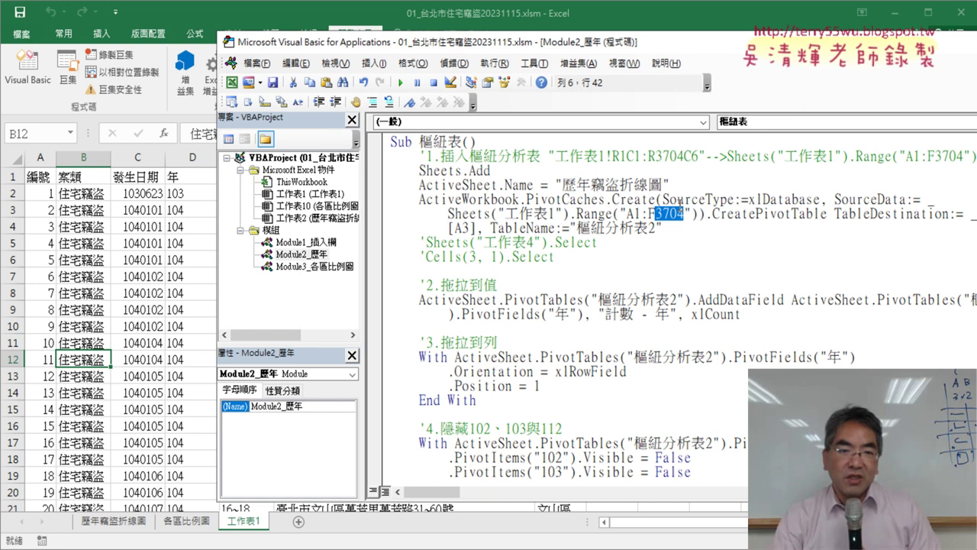
{"action": "double_click", "coordinate": [306, 242]}
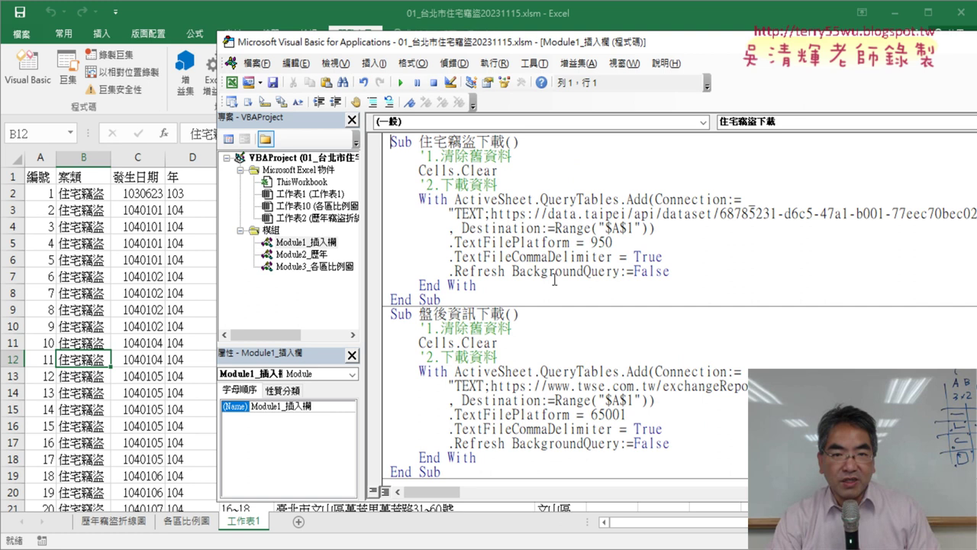
- Point out the 插入欄 macro's last-row line, then confirm the worksheet data ends at row 3704
{"action": "scroll", "coordinate": [554, 279], "scroll_direction": "down", "scroll_amount": 3}
{"action": "scroll", "coordinate": [555, 279], "scroll_direction": "down", "scroll_amount": 4}
{"action": "scroll", "coordinate": [554, 279], "scroll_direction": "down", "scroll_amount": 2}
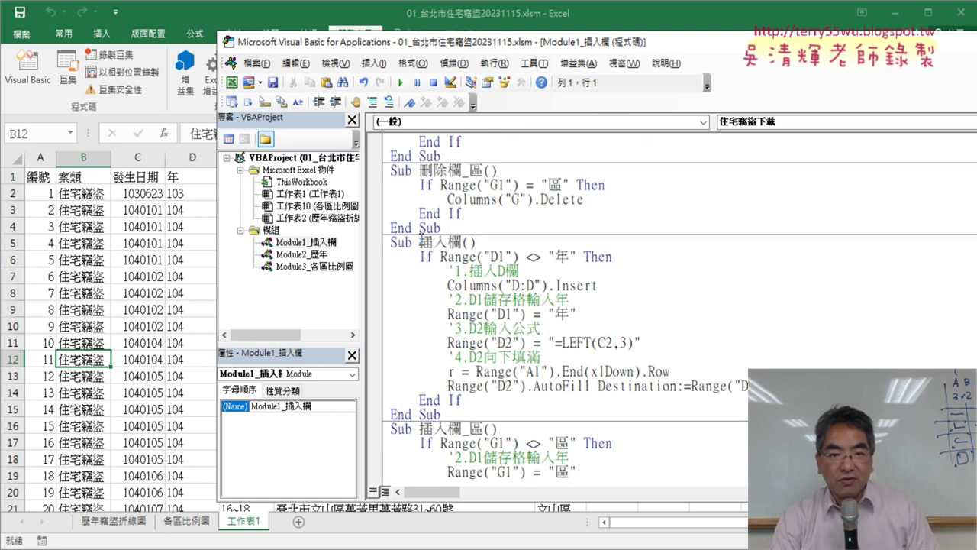
{"action": "double_click", "coordinate": [424, 242]}
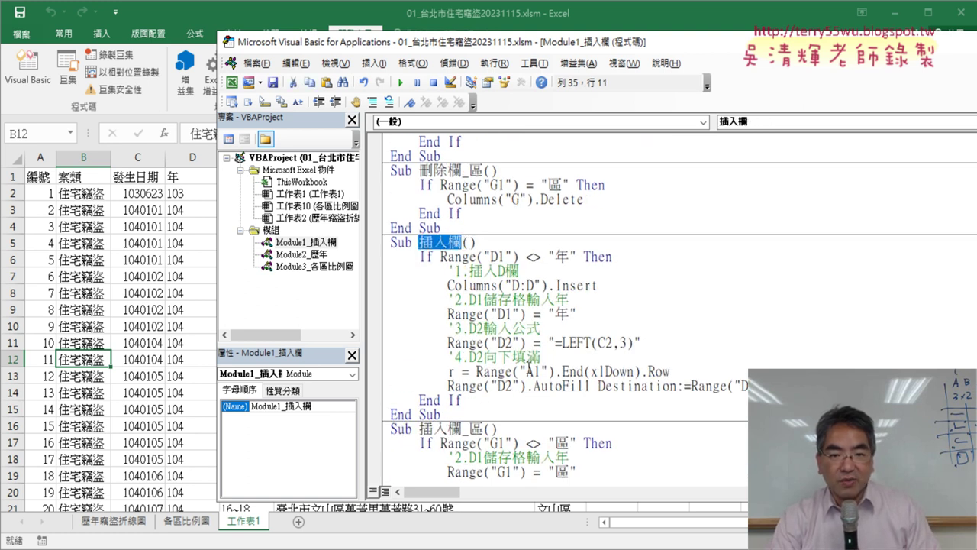
{"action": "left_click_drag", "start_coordinate": [449, 372], "coordinate": [670, 372]}
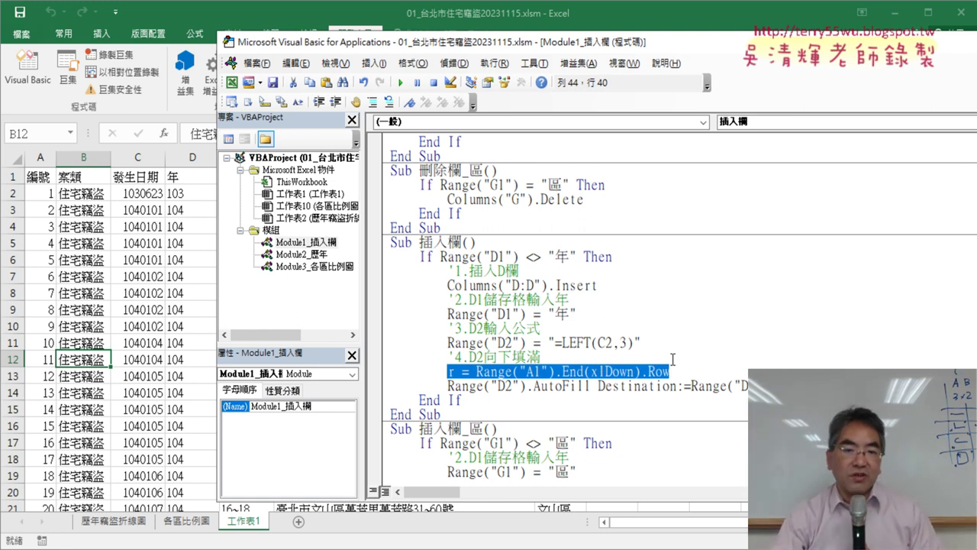
{"action": "left_click", "coordinate": [43, 178]}
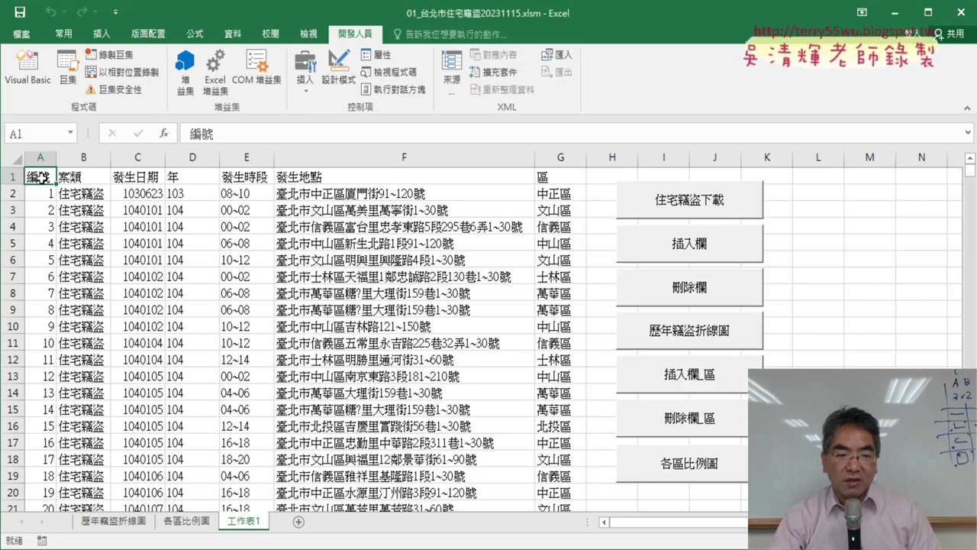
{"action": "key", "text": "ctrl+Down"}
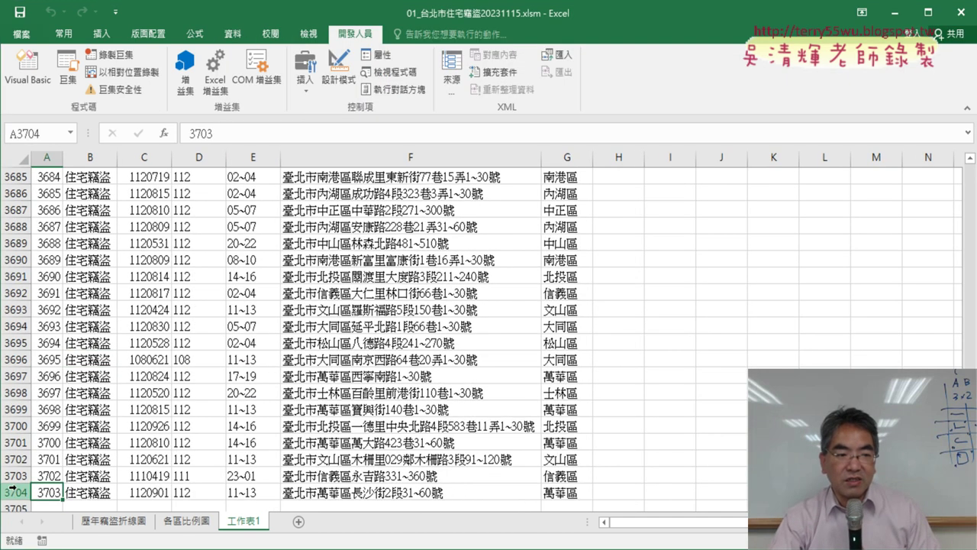
- Copy the line r = Range("A1").End(xlDown).Row and open the Module2_歷年 code
{"action": "left_click", "coordinate": [40, 86]}
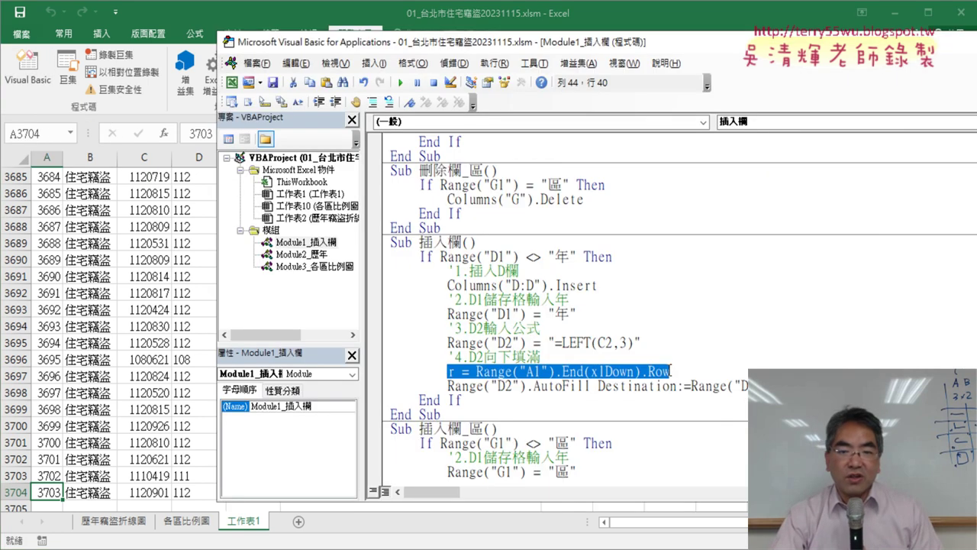
{"action": "left_click", "coordinate": [672, 370]}
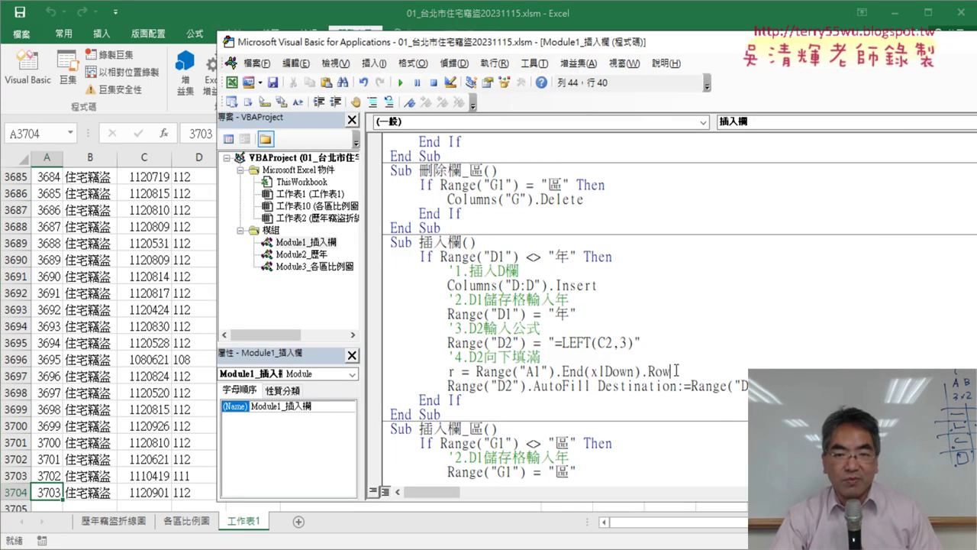
{"action": "left_click_drag", "start_coordinate": [676, 371], "coordinate": [450, 372]}
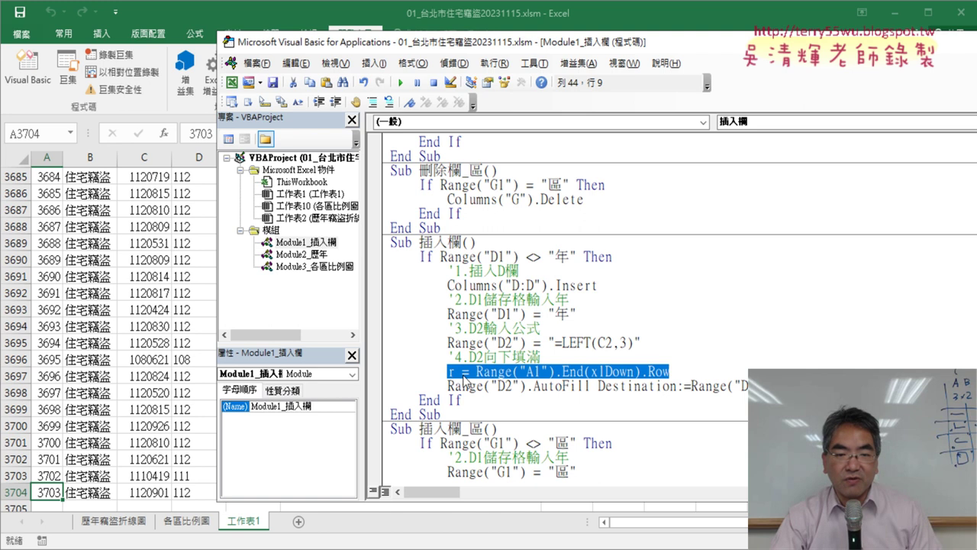
{"action": "right_click", "coordinate": [463, 380]}
{"action": "left_click", "coordinate": [510, 146]}
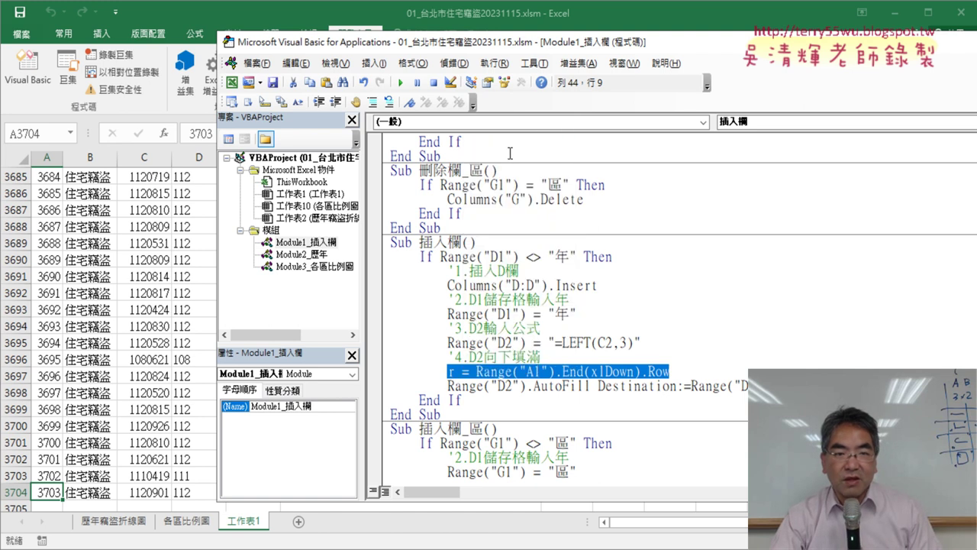
{"action": "double_click", "coordinate": [313, 254]}
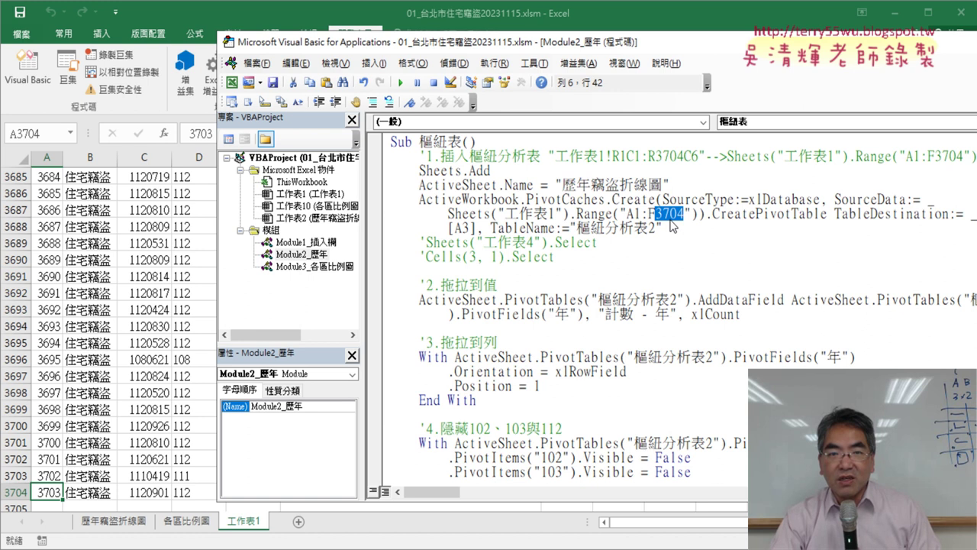
- Add the line r = Range("A1").End(xlDown).Row after the sheet-naming line
{"action": "left_click", "coordinate": [674, 184]}
{"action": "key", "text": "Return"}
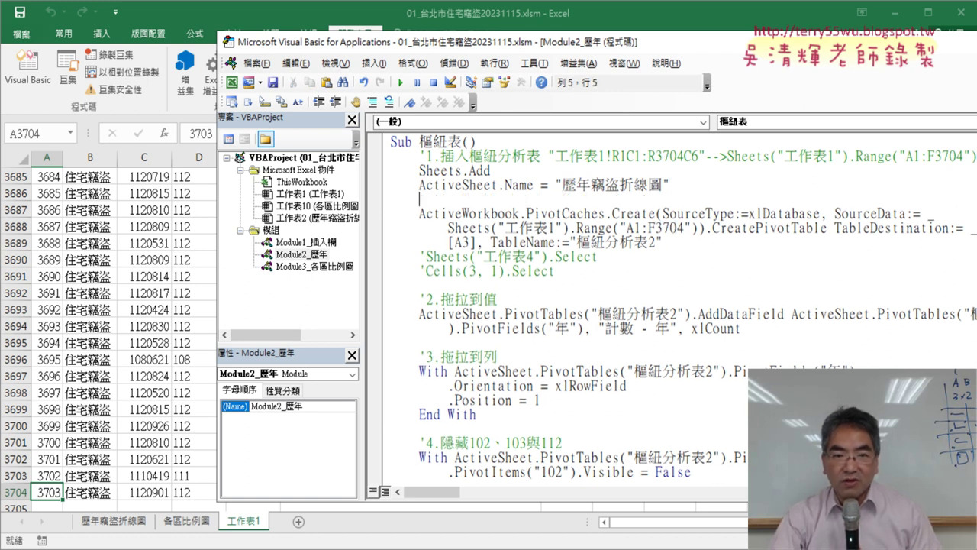
{"action": "type", "text": "r = Range(\"A1\").End(xlDown).Row"}
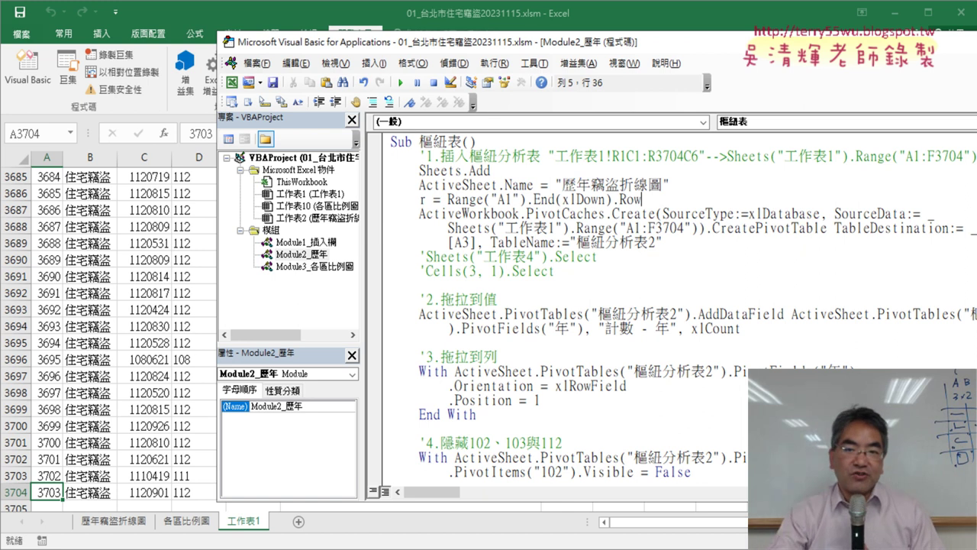
- Replace the hard-coded "A1:F3704" in SourceData with "A1:F" & r
{"action": "left_click_drag", "start_coordinate": [685, 227], "coordinate": [654, 227]}
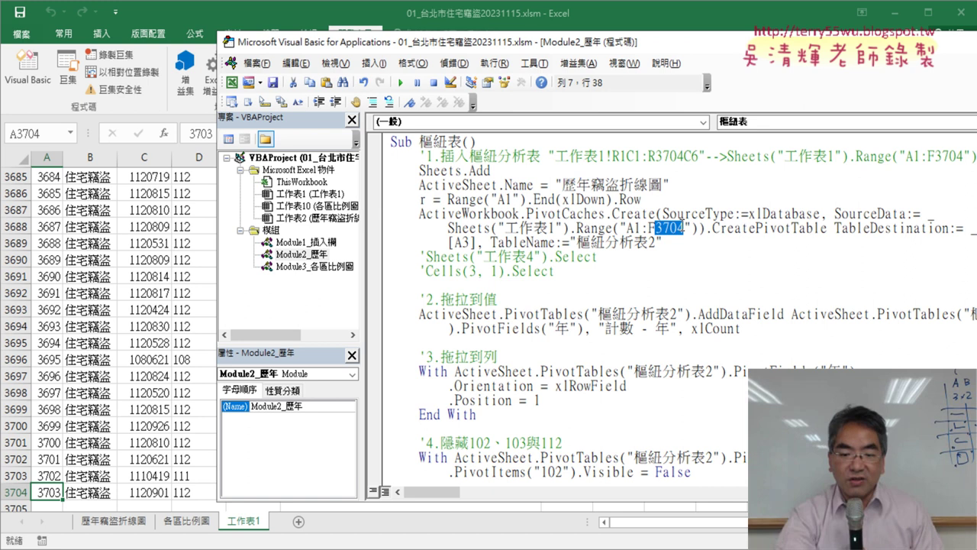
{"action": "key", "text": "BackSpace"}
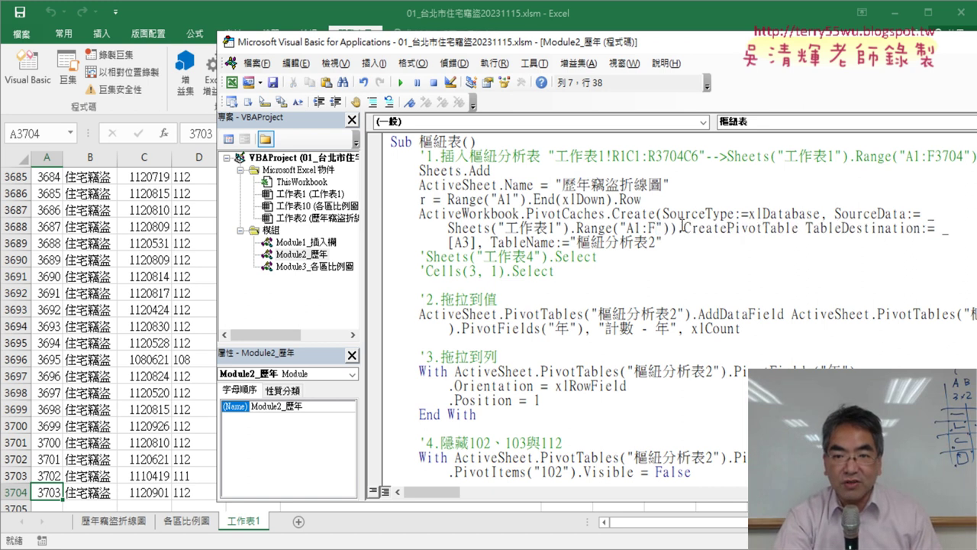
{"action": "type", "text": "\"&"}
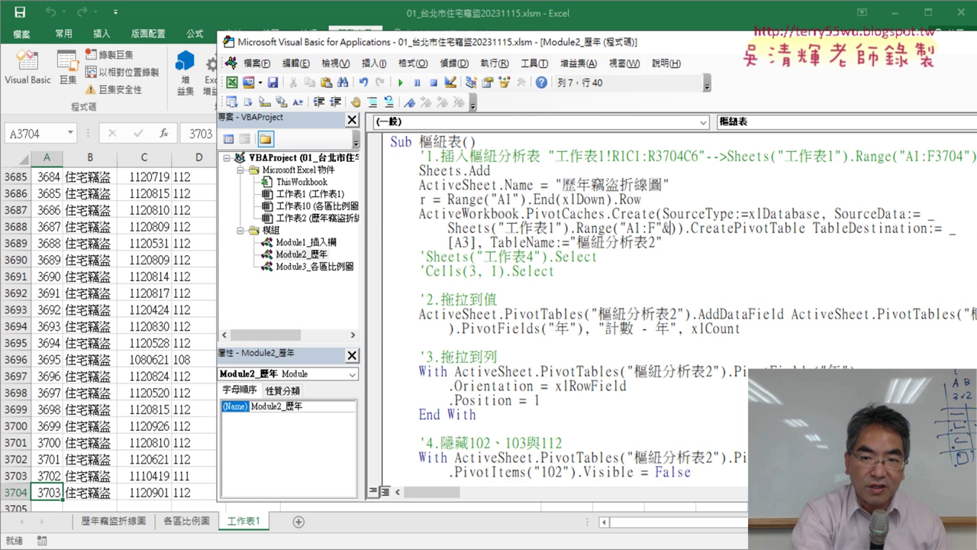
{"action": "type", "text": "r"}
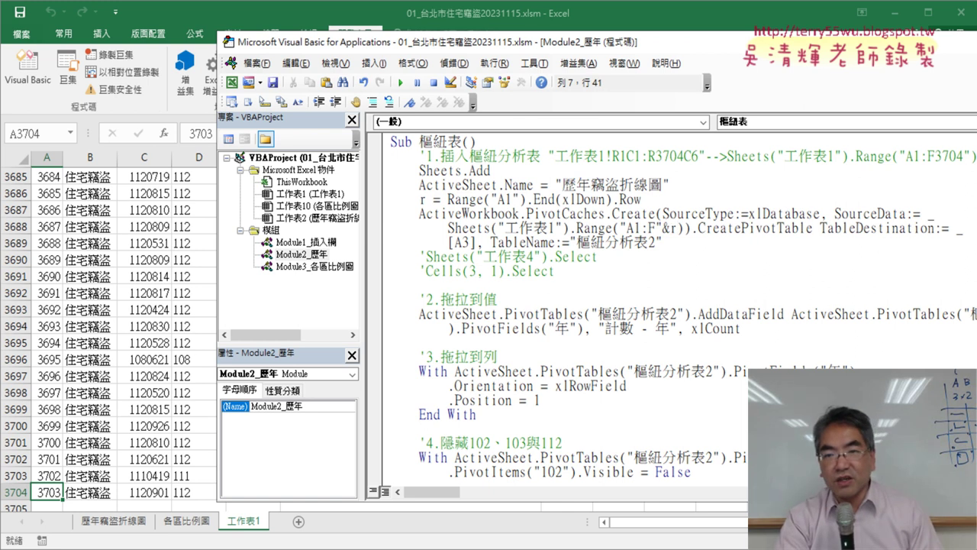
{"action": "left_click", "coordinate": [665, 227]}
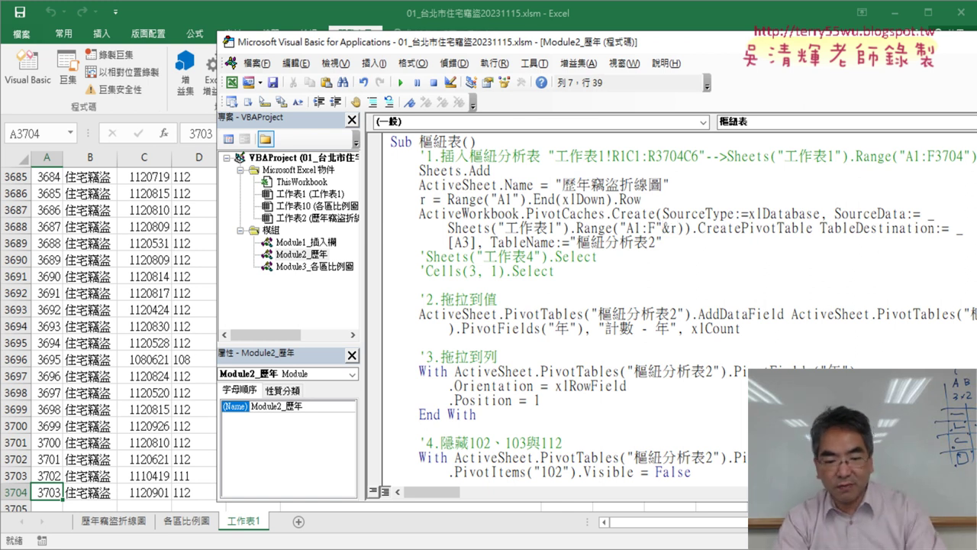
{"action": "key", "text": "Down"}
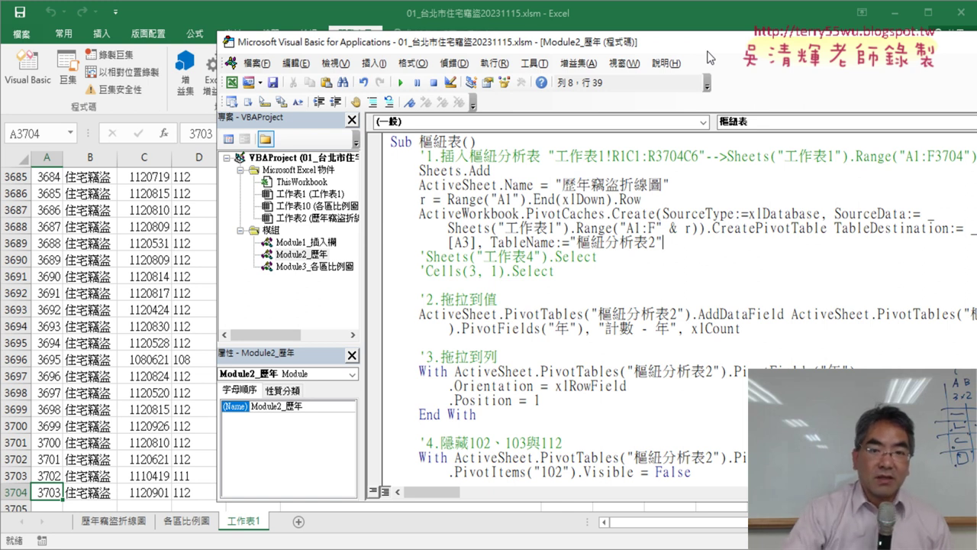
{"action": "left_click_drag", "start_coordinate": [574, 228], "coordinate": [461, 228]}
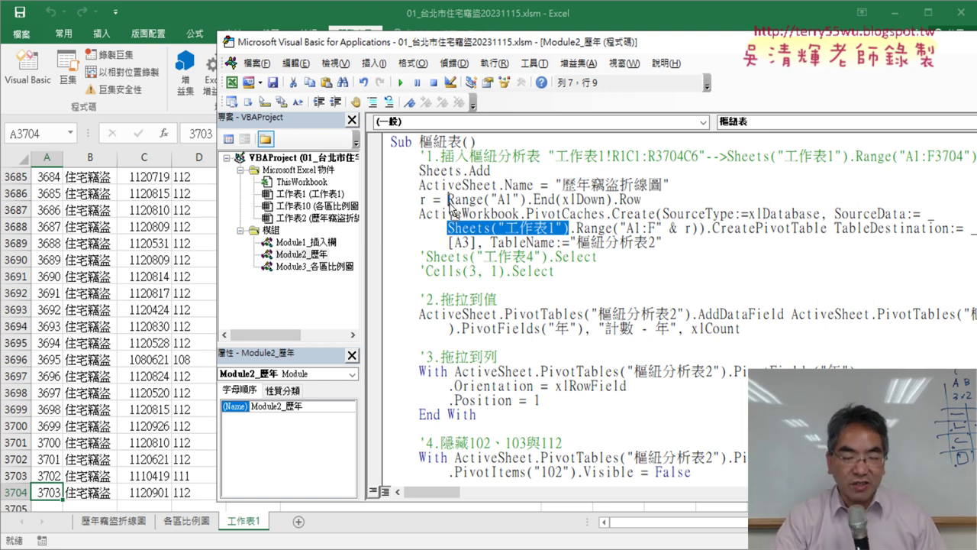
- Qualify the r line as Sheets("工作表1").Range("A1") and return to the 歷年竊盜折線圖 sheet
{"action": "left_click_drag", "start_coordinate": [454, 226], "coordinate": [449, 199]}
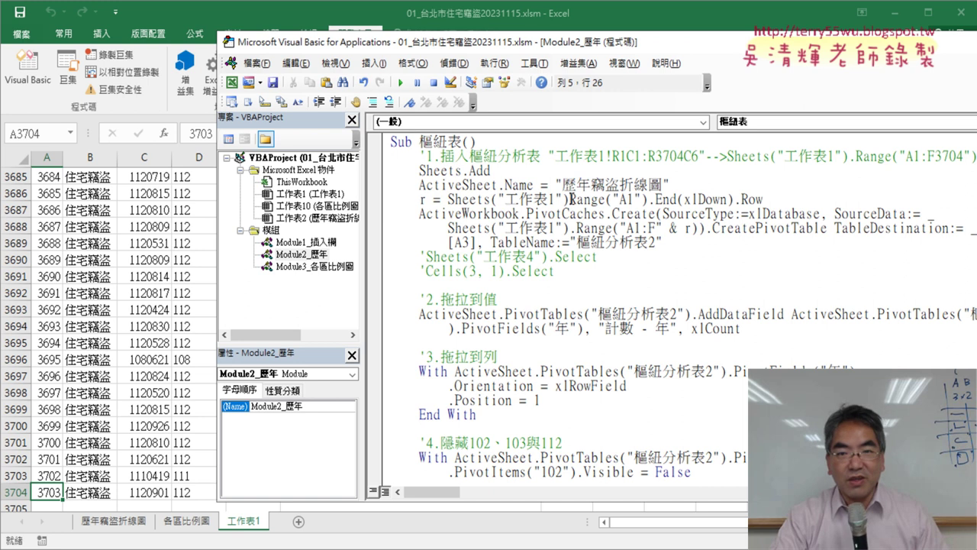
{"action": "type", "text": "."}
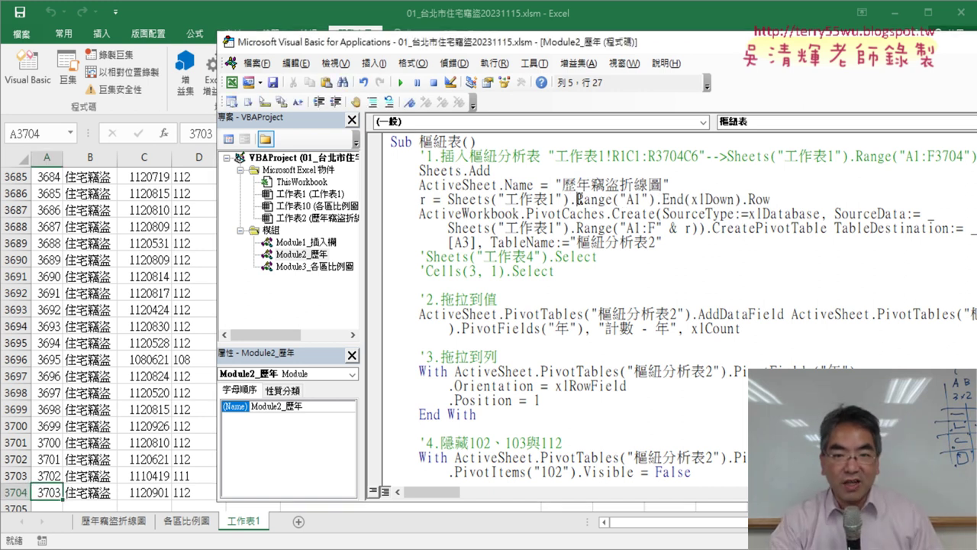
{"action": "left_click_drag", "start_coordinate": [576, 199], "coordinate": [447, 199]}
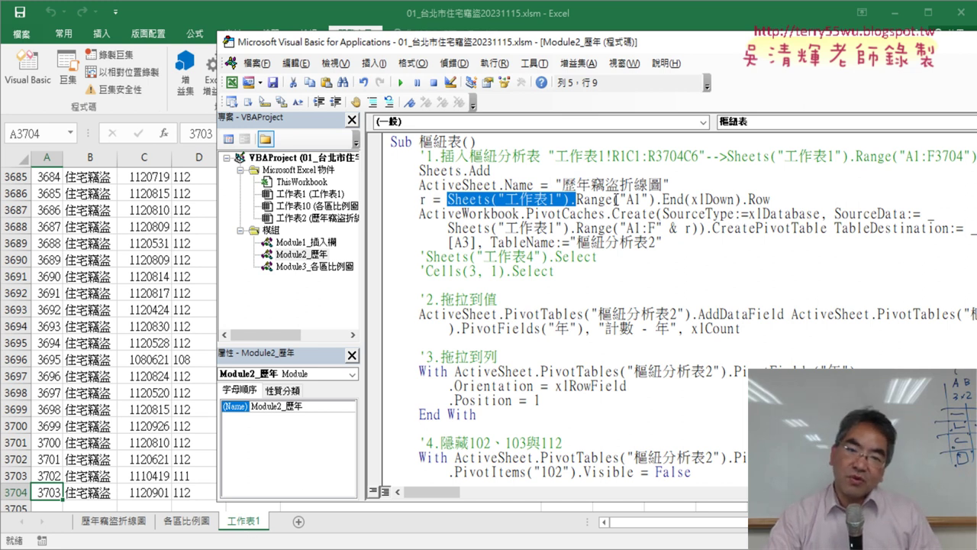
{"action": "left_click_drag", "start_coordinate": [491, 171], "coordinate": [423, 170]}
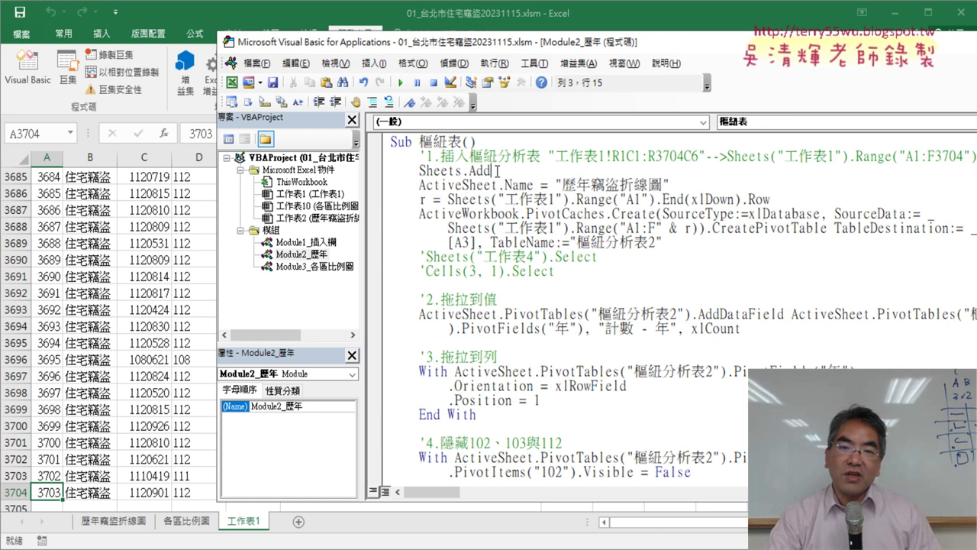
{"action": "left_click", "coordinate": [462, 183]}
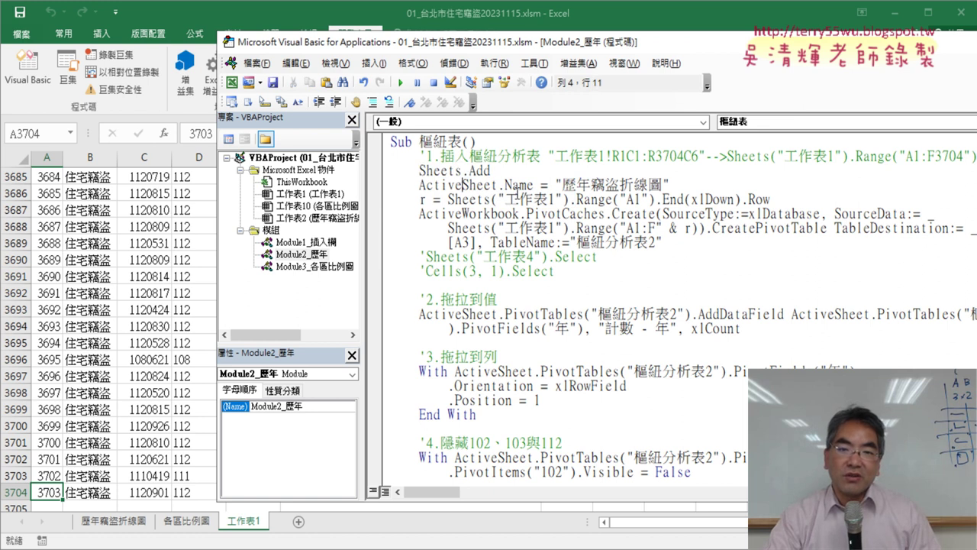
{"action": "left_click_drag", "start_coordinate": [447, 198], "coordinate": [586, 200]}
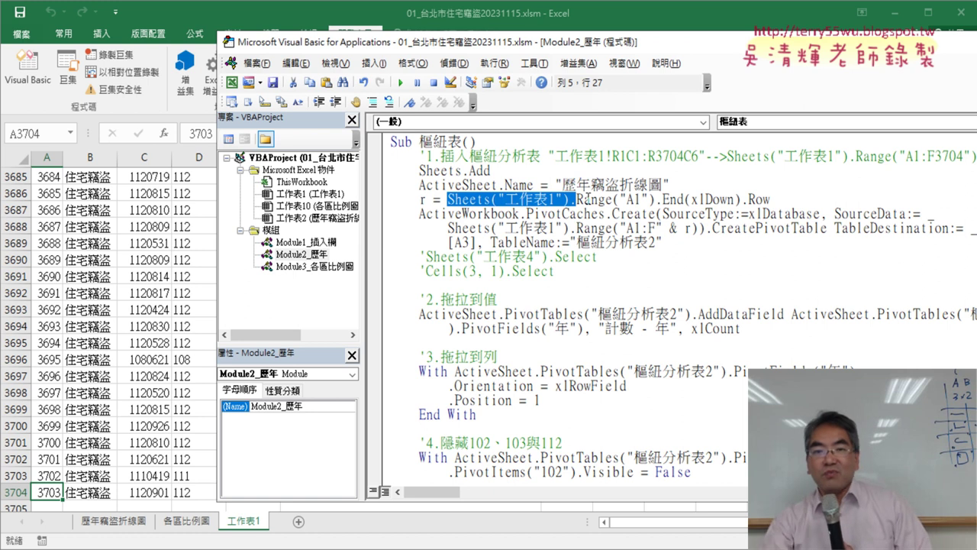
{"action": "left_click_drag", "start_coordinate": [585, 200], "coordinate": [568, 200]}
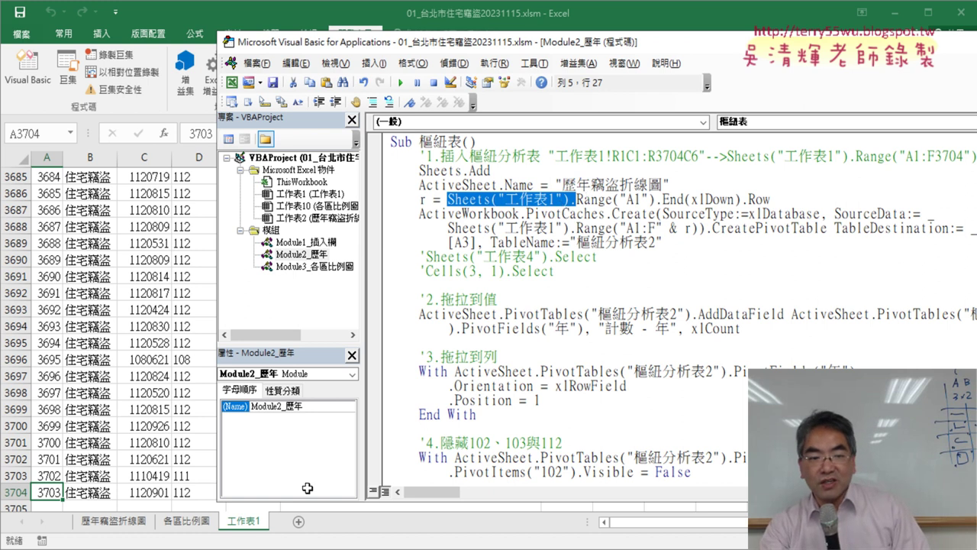
{"action": "left_click", "coordinate": [115, 520]}
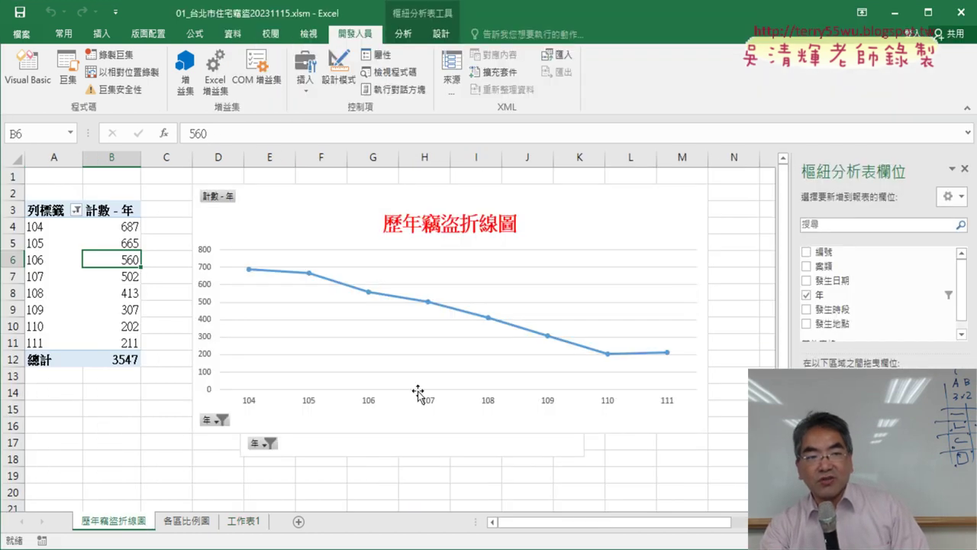
- Select A1, move to A3 on the pivot chart sheet, and reopen the Visual Basic editor
{"action": "left_click", "coordinate": [52, 173]}
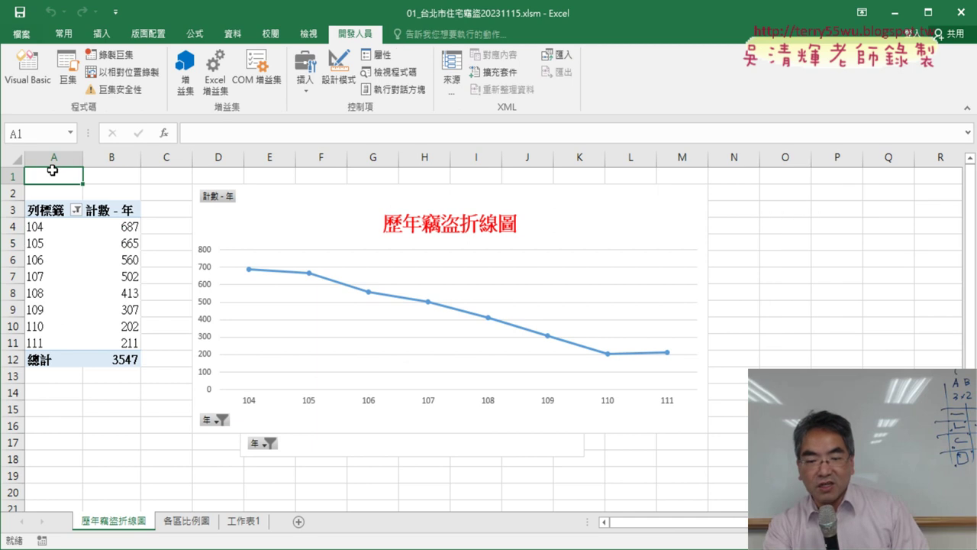
{"action": "key", "text": "Down"}
{"action": "key", "text": "Down"}
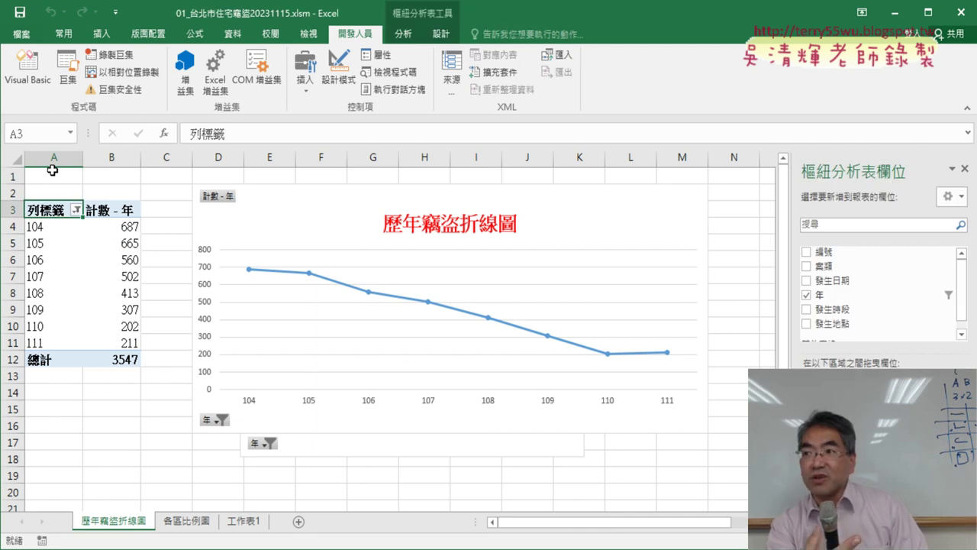
{"action": "left_click", "coordinate": [17, 82]}
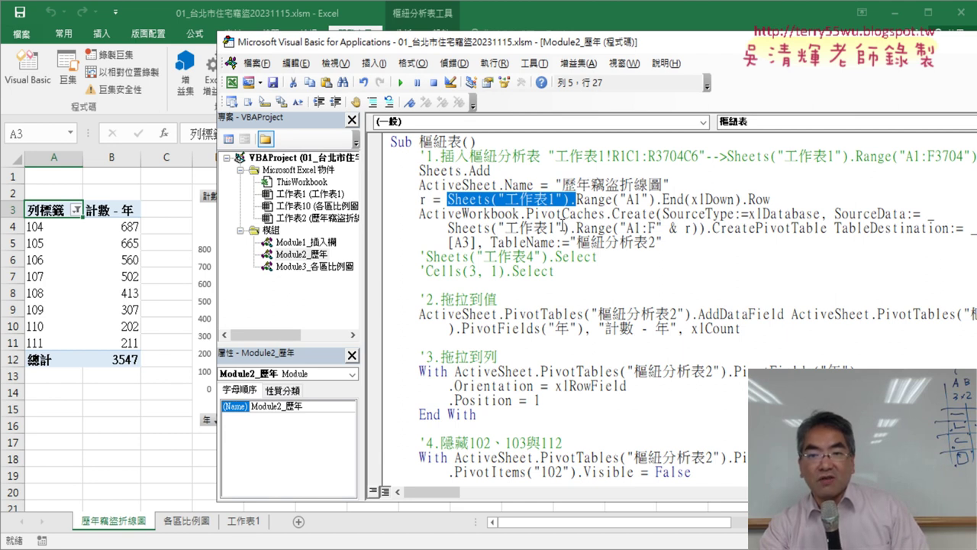
- Highlight & r and Sheets("工作表1") in the code and move the VBA window left
{"action": "left_click_drag", "start_coordinate": [691, 228], "coordinate": [661, 228]}
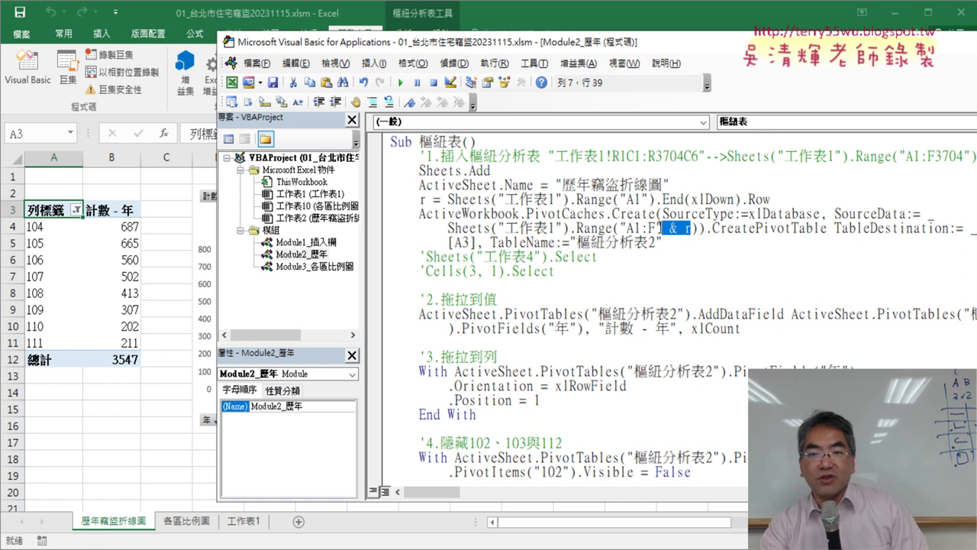
{"action": "left_click_drag", "start_coordinate": [448, 199], "coordinate": [575, 199]}
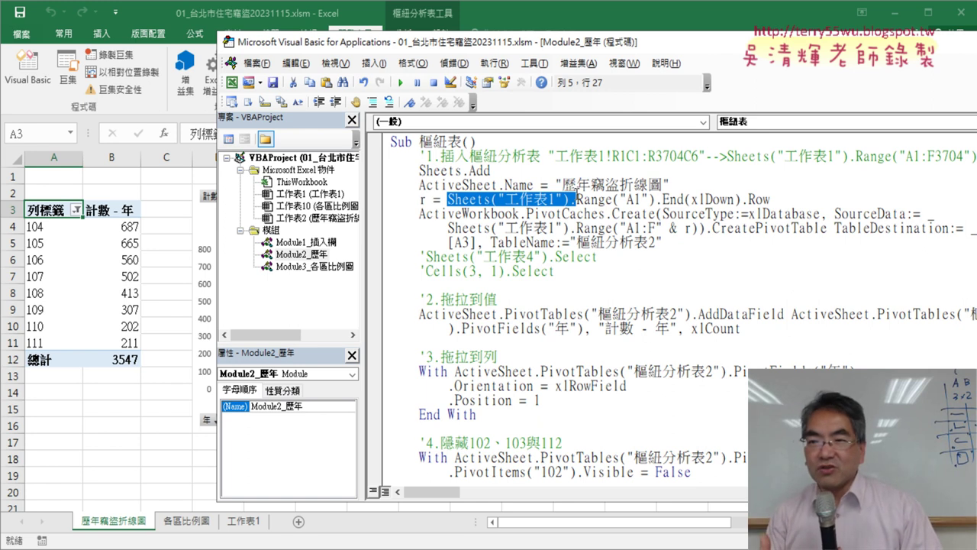
{"action": "left_click_drag", "start_coordinate": [645, 43], "coordinate": [511, 46]}
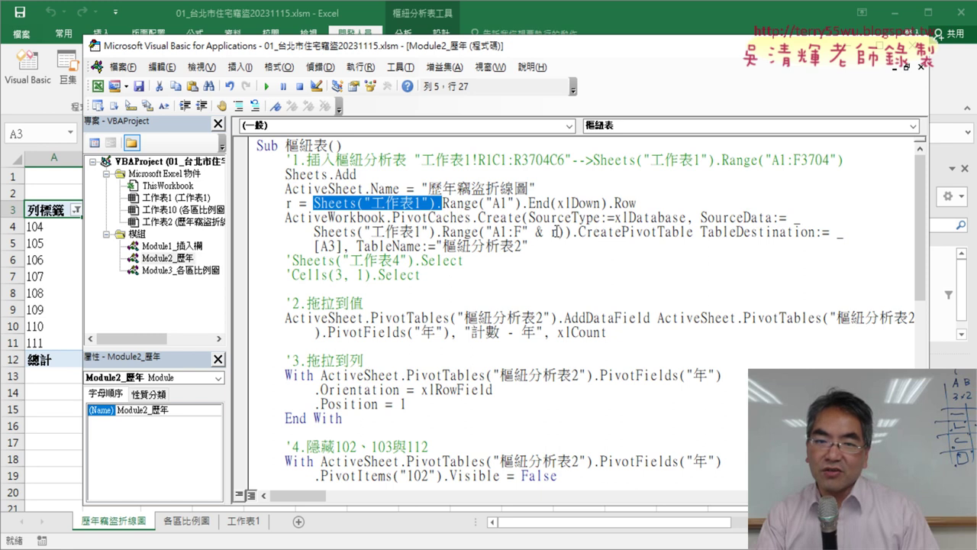
{"action": "left_click_drag", "start_coordinate": [557, 232], "coordinate": [528, 232]}
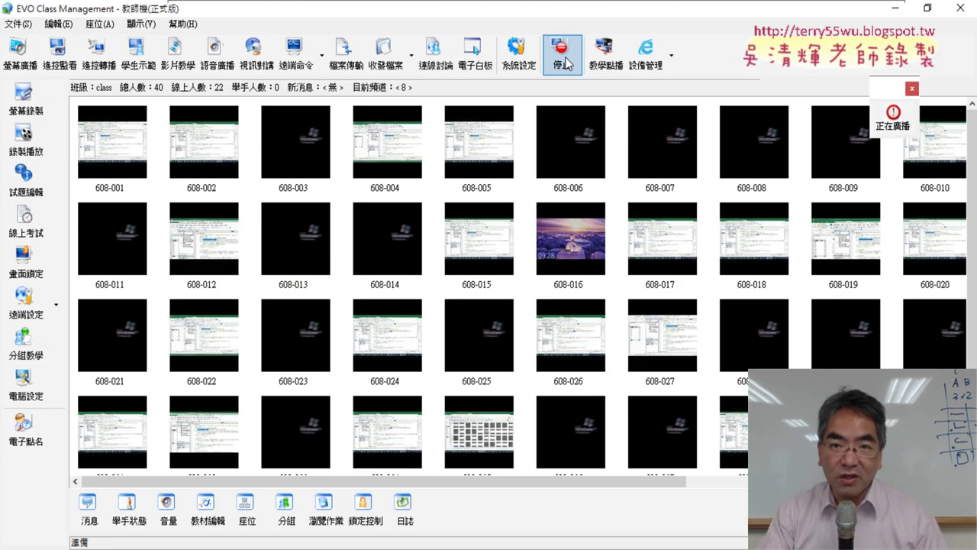
- End the EVO Class Management broadcast with 停止 and bring the VBA editor back
{"action": "left_click", "coordinate": [562, 54]}
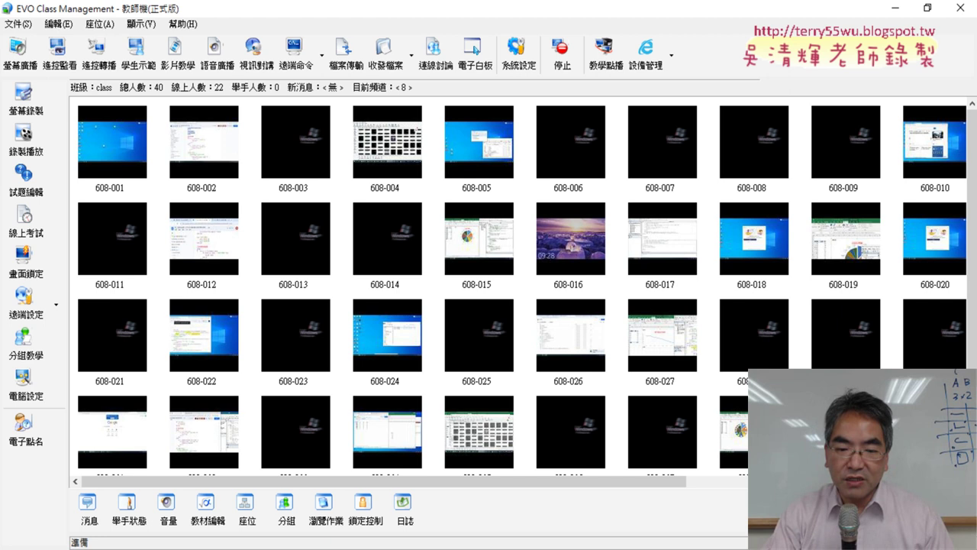
{"action": "mouse_move", "coordinate": [429, 548]}
{"action": "left_click", "coordinate": [428, 500]}
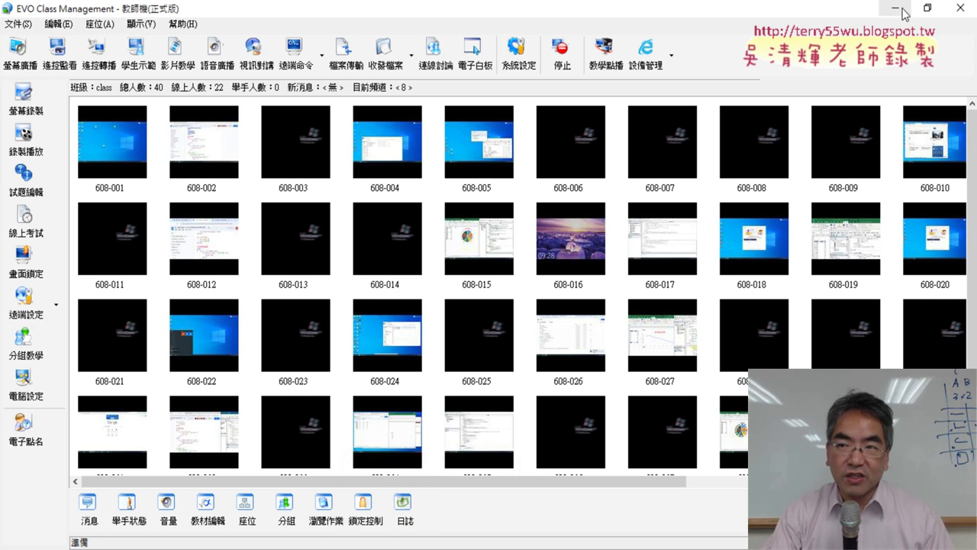
{"action": "left_click", "coordinate": [627, 291]}
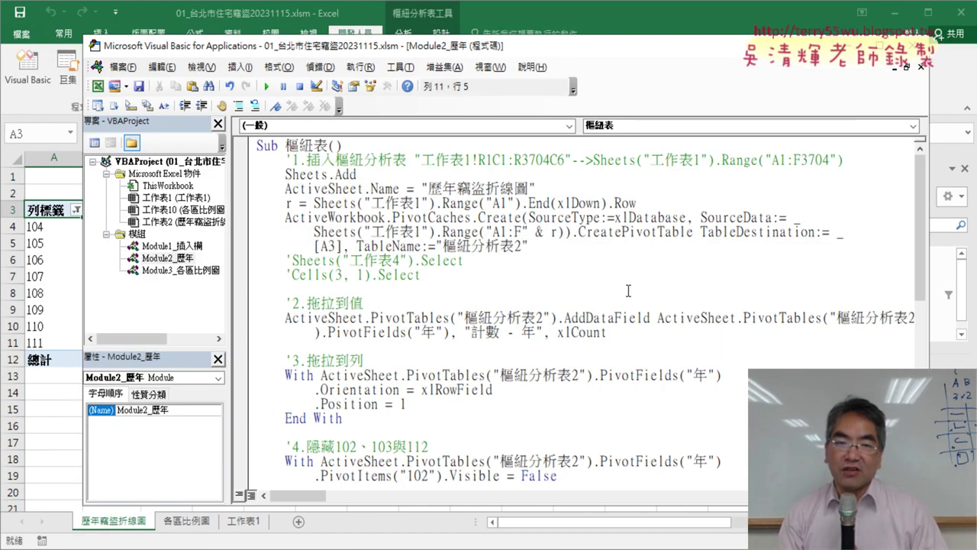